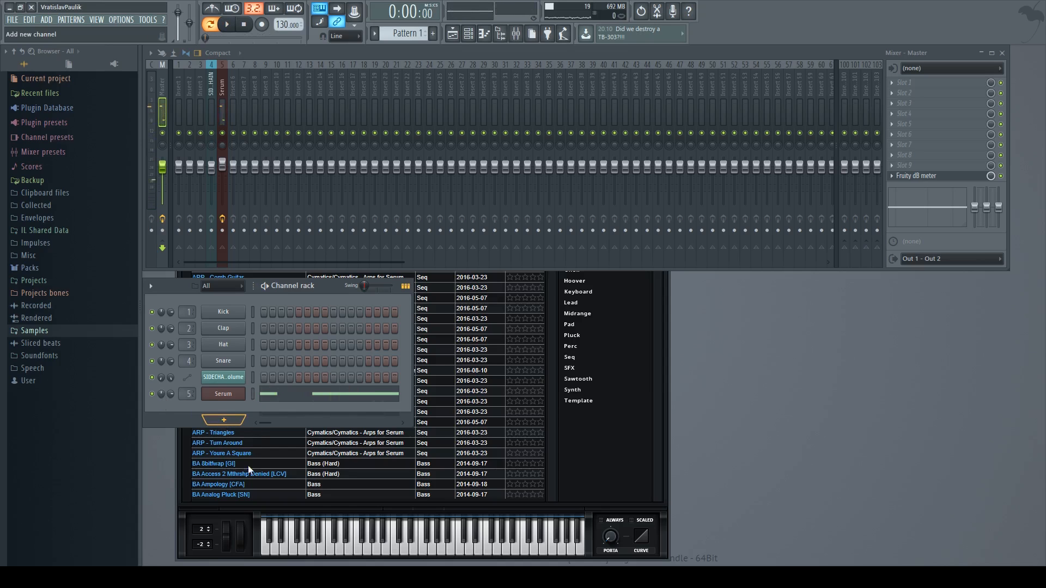
Step: Add a second Serum channel and set up Osc A and an enabled Osc B with the Basic Shapes sine wave
{"action": "left_click", "coordinate": [236, 505]}
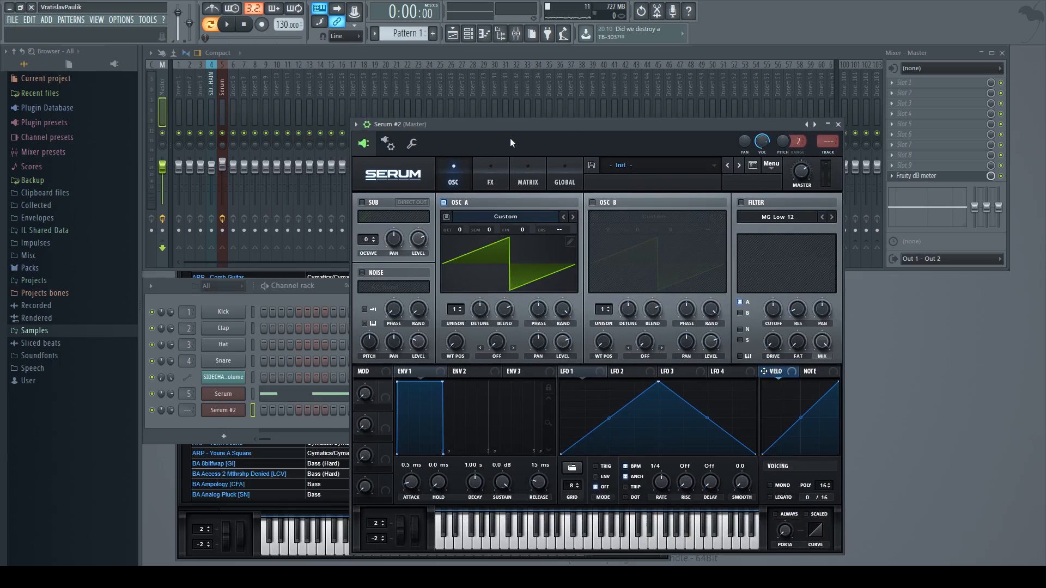
{"action": "left_click_drag", "start_coordinate": [511, 140], "coordinate": [430, 110]}
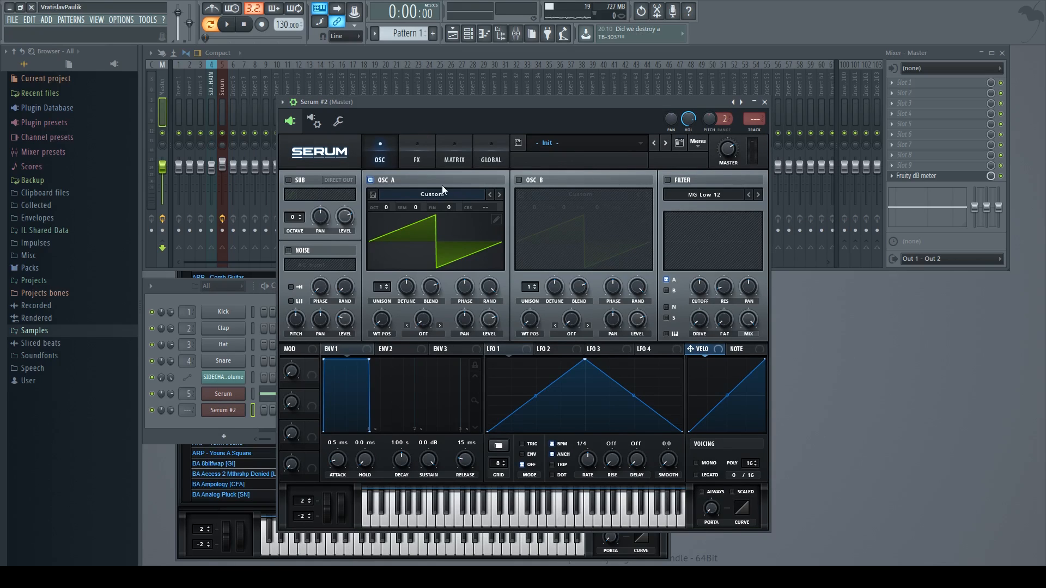
{"action": "left_click", "coordinate": [520, 179]}
{"action": "left_click", "coordinate": [661, 257]}
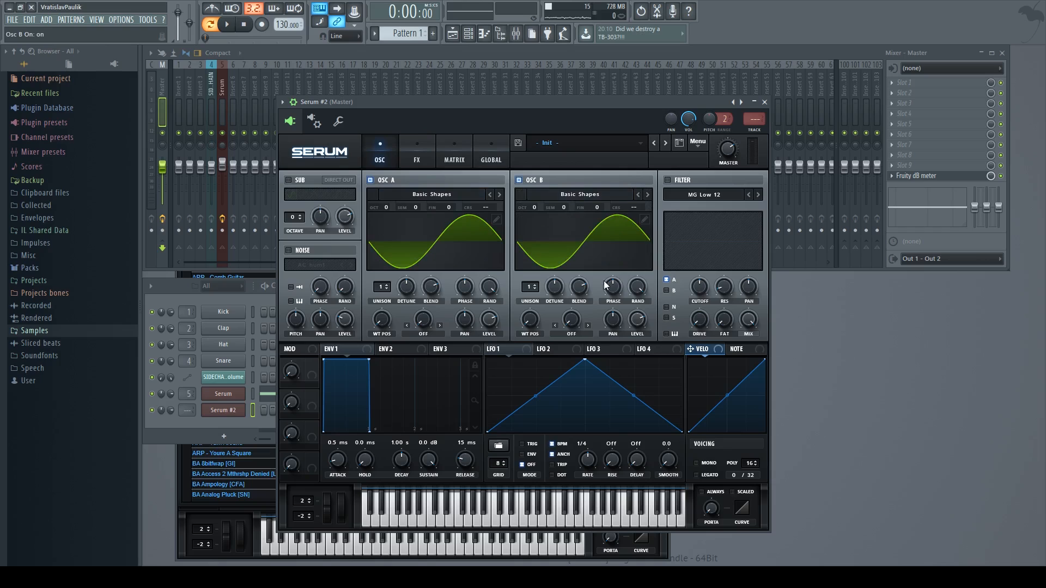
Step: Turn down Osc B's level and set Osc A's warp to FM (from B) at about 32%
{"action": "left_click_drag", "start_coordinate": [641, 315], "coordinate": [600, 498]}
{"action": "left_click", "coordinate": [426, 330]}
{"action": "left_click", "coordinate": [645, 236]}
{"action": "left_click_drag", "start_coordinate": [438, 334], "coordinate": [453, 283]}
Step: Reshape LFO 1 with an early peak and curved decay, set its rate to 1/8, and assign it to Osc A's warp at 30
{"action": "left_click_drag", "start_coordinate": [584, 360], "coordinate": [530, 339]}
{"action": "left_click_drag", "start_coordinate": [597, 397], "coordinate": [601, 399]}
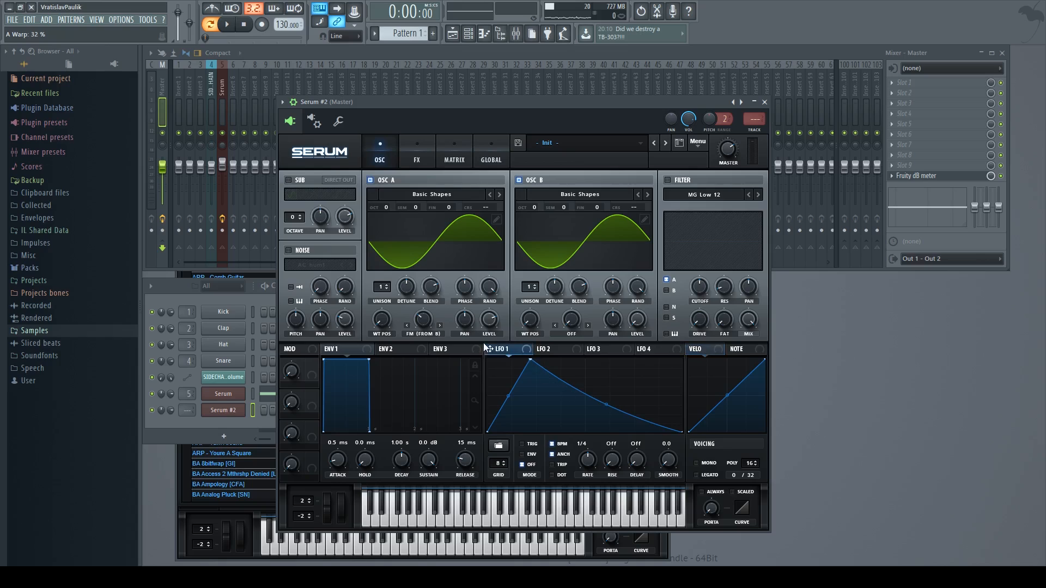
{"action": "left_click_drag", "start_coordinate": [589, 462], "coordinate": [590, 453]}
{"action": "left_click_drag", "start_coordinate": [420, 318], "coordinate": [412, 330]}
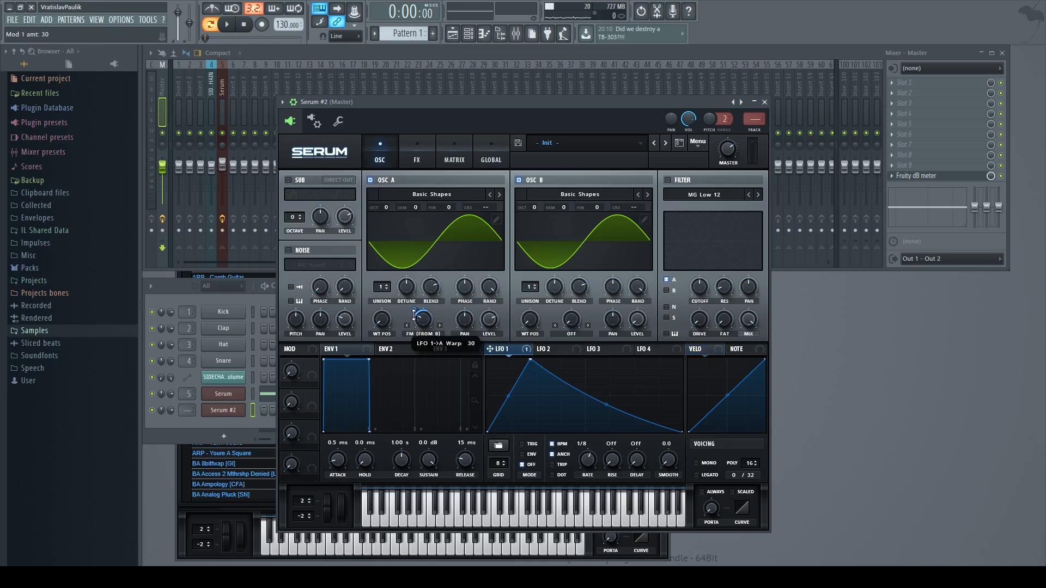
Step: Move the note pattern from the Serum channel to the Serum #2 channel and play it back
{"action": "left_click", "coordinate": [218, 432]}
{"action": "key", "text": "space"}
{"action": "key", "text": "space"}
{"action": "left_click", "coordinate": [253, 394]}
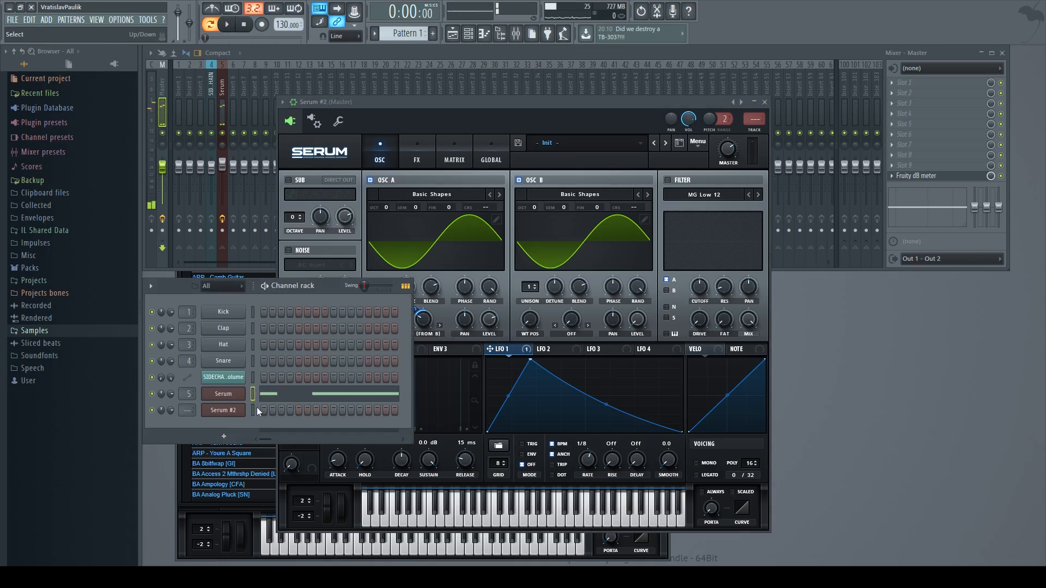
{"action": "key", "text": "ctrl+x"}
{"action": "left_click", "coordinate": [253, 410]}
{"action": "key", "text": "ctrl+v"}
{"action": "key", "text": "space"}
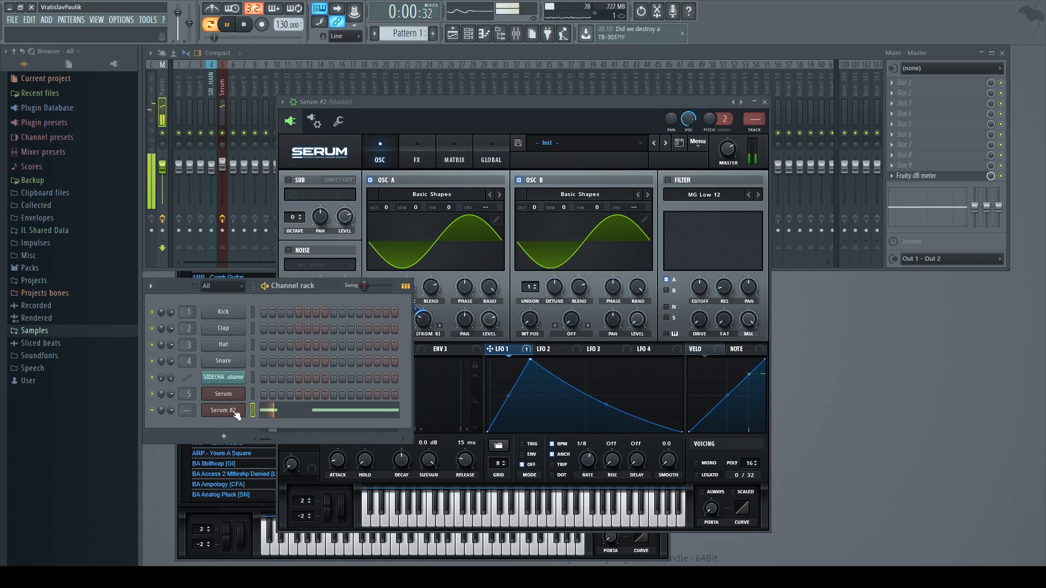
{"action": "key", "text": "space"}
Step: Set Osc B's octave to +3 and audition the pattern
{"action": "left_click", "coordinate": [452, 108]}
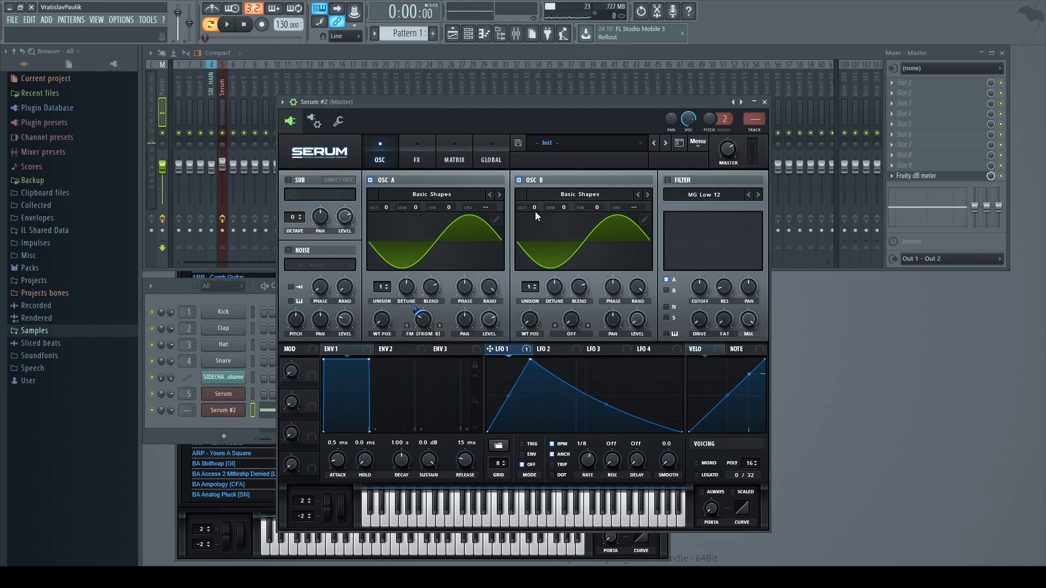
{"action": "left_click_drag", "start_coordinate": [535, 211], "coordinate": [548, 175]}
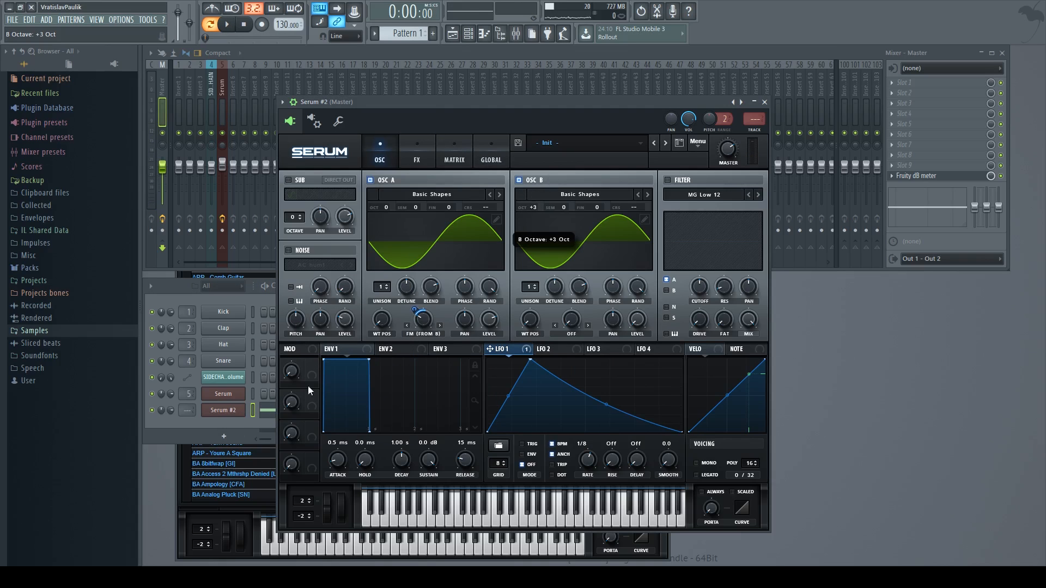
{"action": "left_click", "coordinate": [171, 436]}
{"action": "key", "text": "space"}
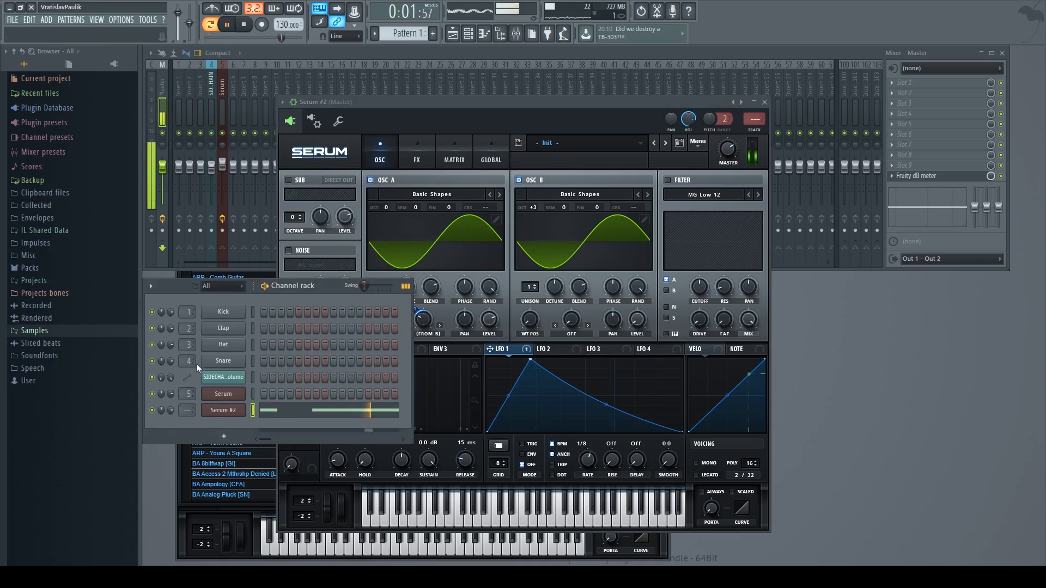
{"action": "key", "text": "space"}
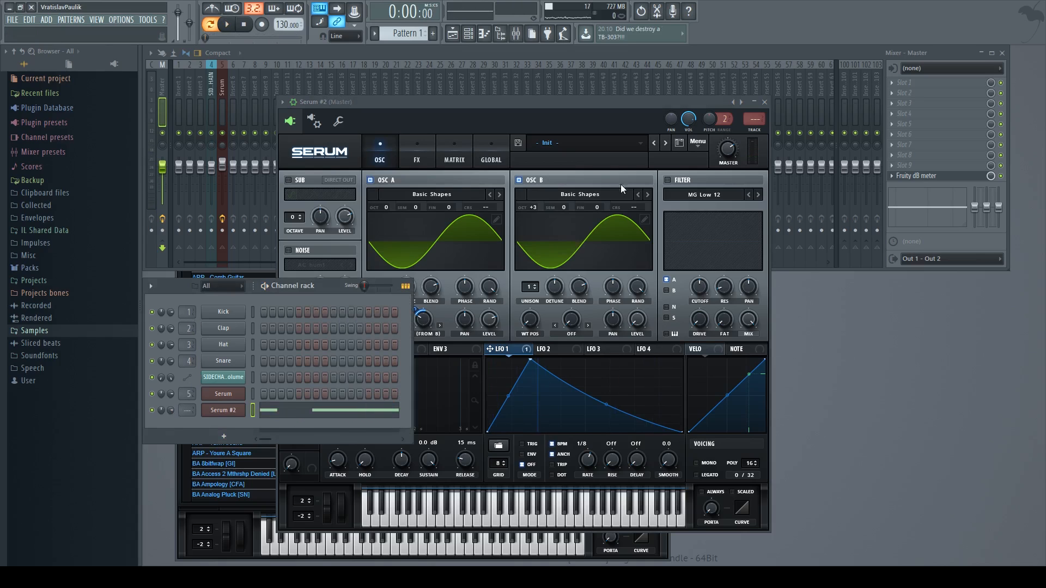
Step: Enable the noise oscillator with AC hum2 at 0% level, modulate that level with LFO 1, and audition the pattern
{"action": "left_click", "coordinate": [561, 119]}
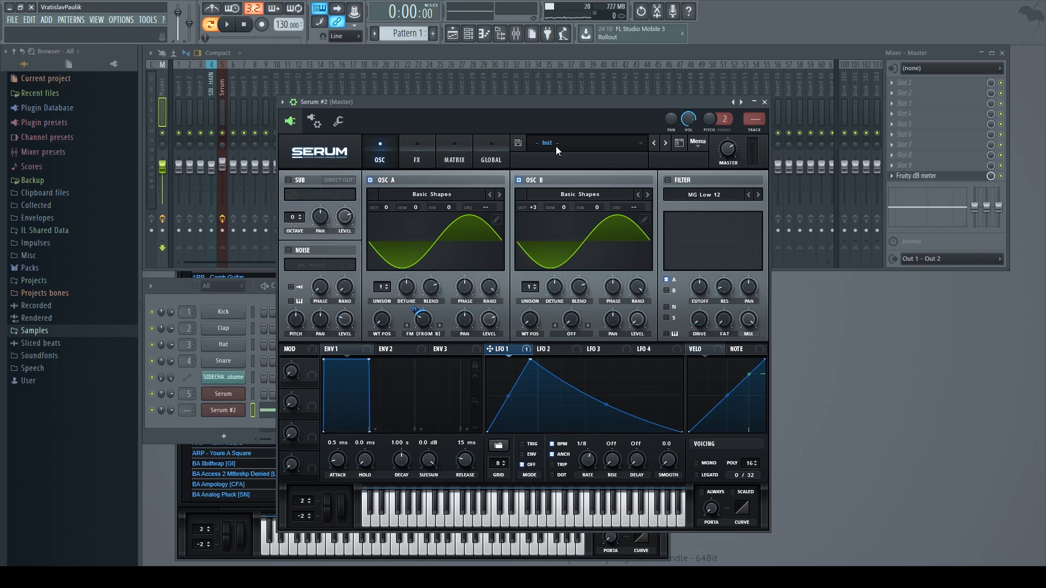
{"action": "left_click", "coordinate": [303, 251]}
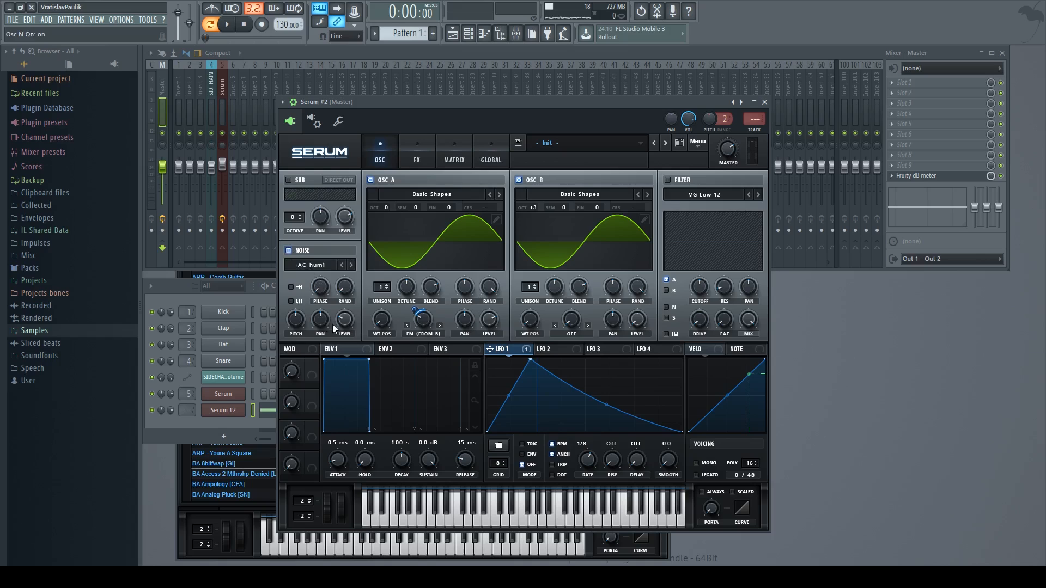
{"action": "scroll", "coordinate": [314, 267], "scroll_direction": "down", "scroll_amount": 1}
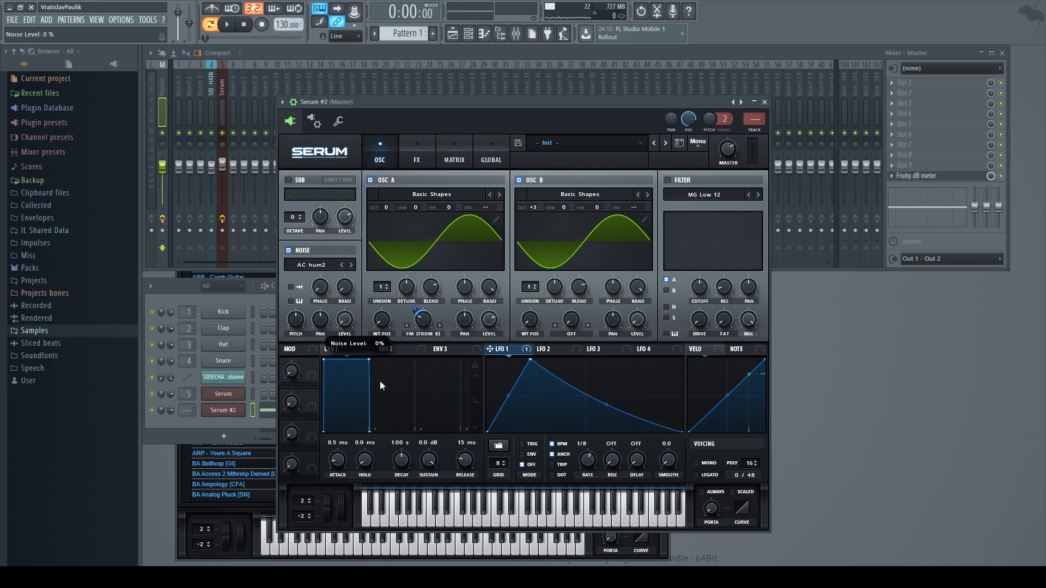
{"action": "mouse_move", "coordinate": [352, 329]}
{"action": "left_mouse_down"}
{"action": "mouse_move", "coordinate": [337, 308]}
{"action": "mouse_move", "coordinate": [337, 318]}
{"action": "left_mouse_up"}
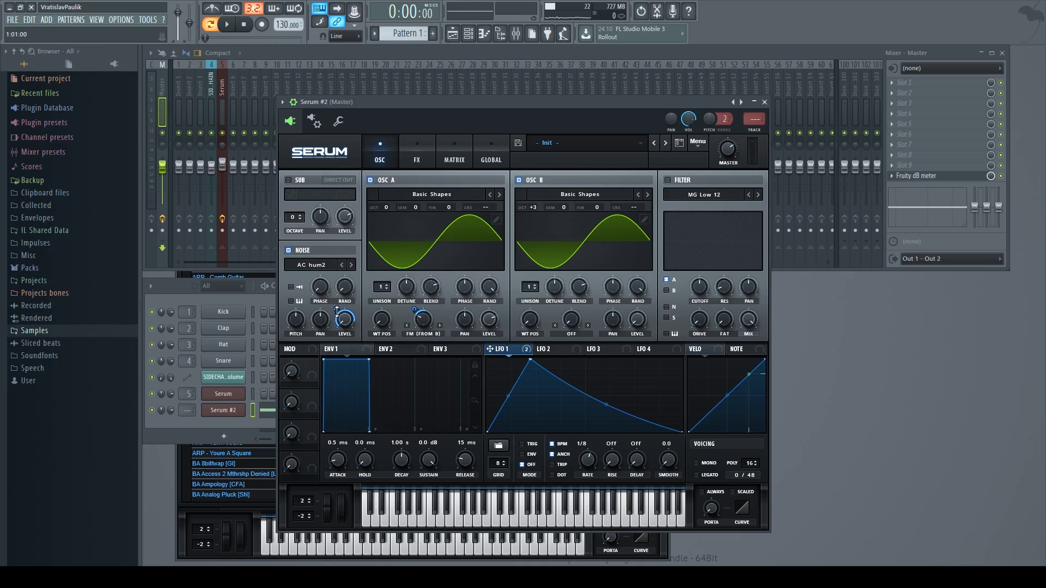
{"action": "left_click", "coordinate": [206, 422]}
{"action": "key", "text": "space"}
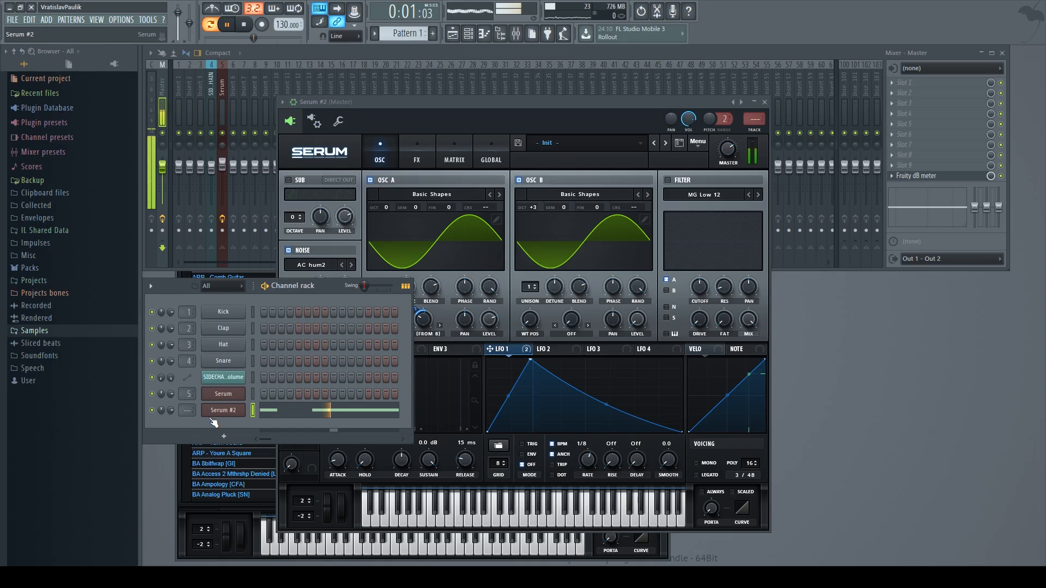
{"action": "key", "text": "space"}
Step: Enable Serum's Tube distortion effect with its low-pass filter set to Post, frequency about 3587 and resonance about 0.6
{"action": "left_click", "coordinate": [422, 114]}
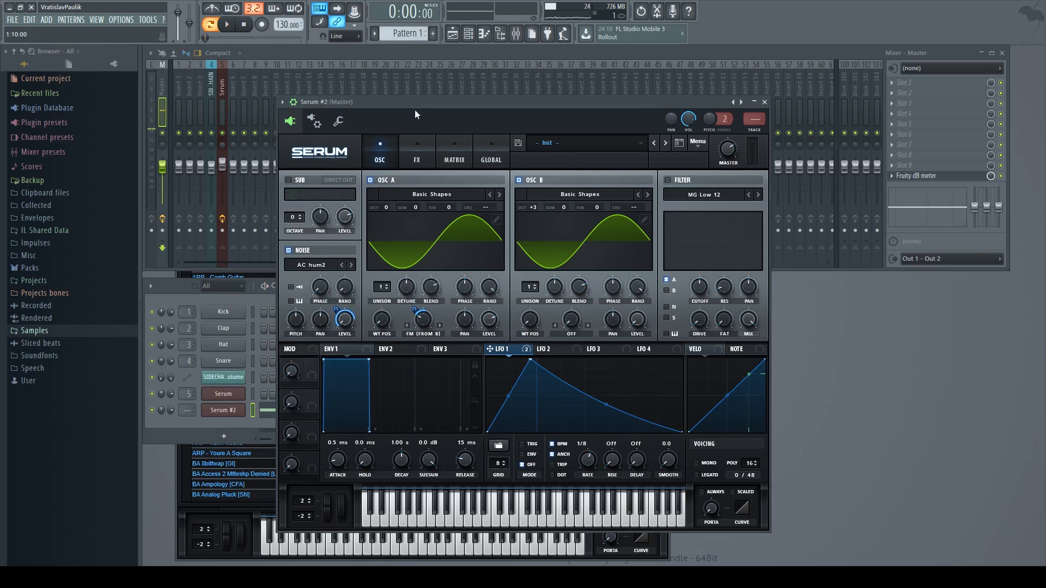
{"action": "left_click_drag", "start_coordinate": [304, 104], "coordinate": [299, 91]}
{"action": "left_click", "coordinate": [294, 90]}
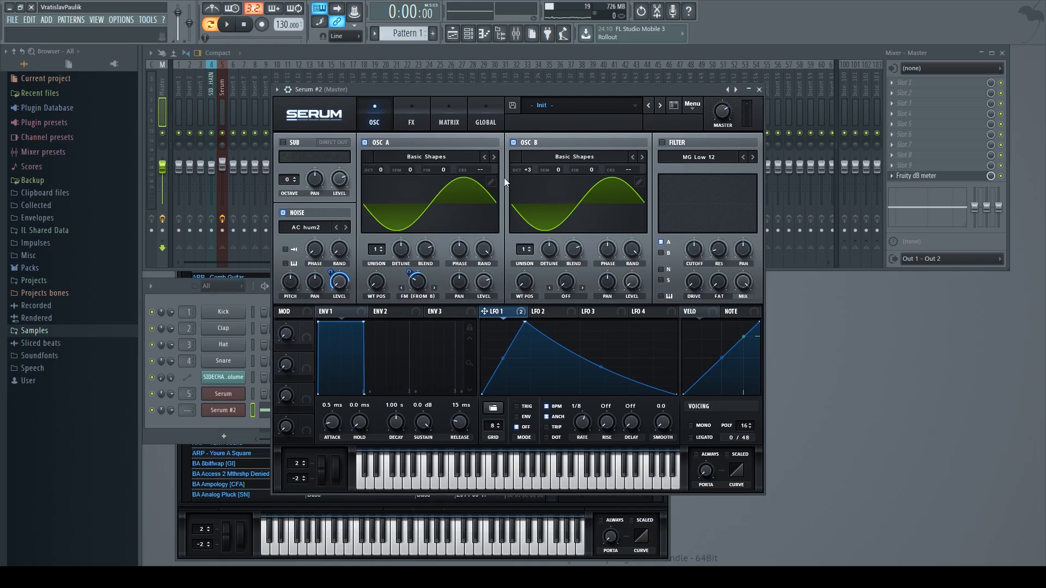
{"action": "left_click", "coordinate": [403, 111]}
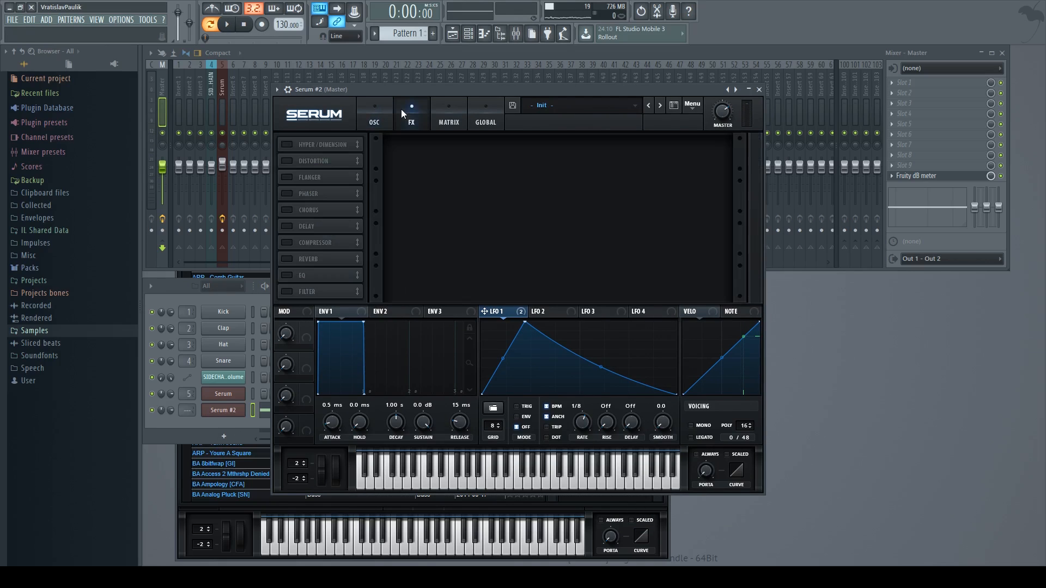
{"action": "left_click", "coordinate": [286, 161]}
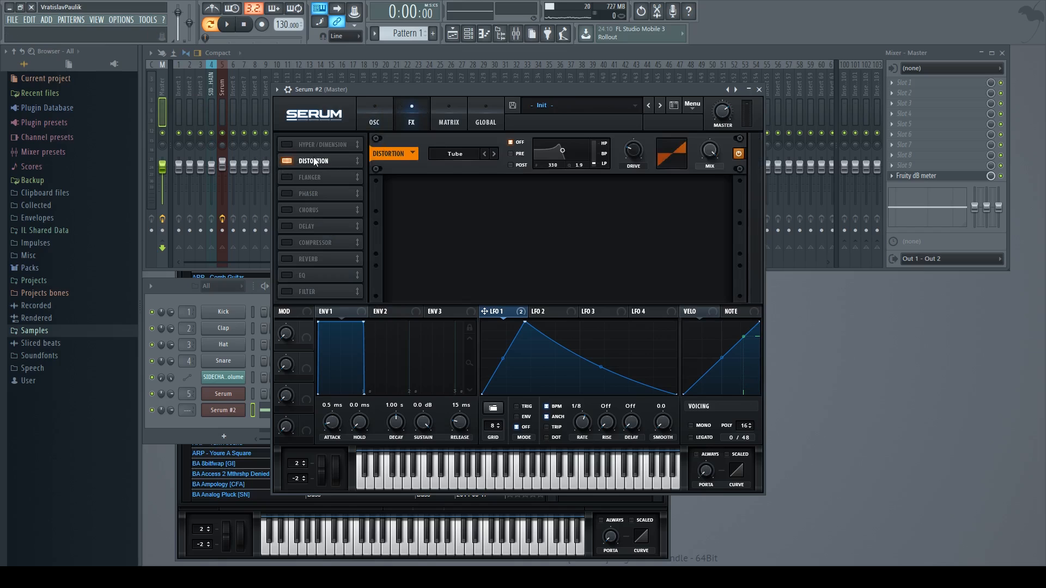
{"action": "left_click", "coordinate": [509, 166]}
{"action": "left_click_drag", "start_coordinate": [563, 150], "coordinate": [577, 153]}
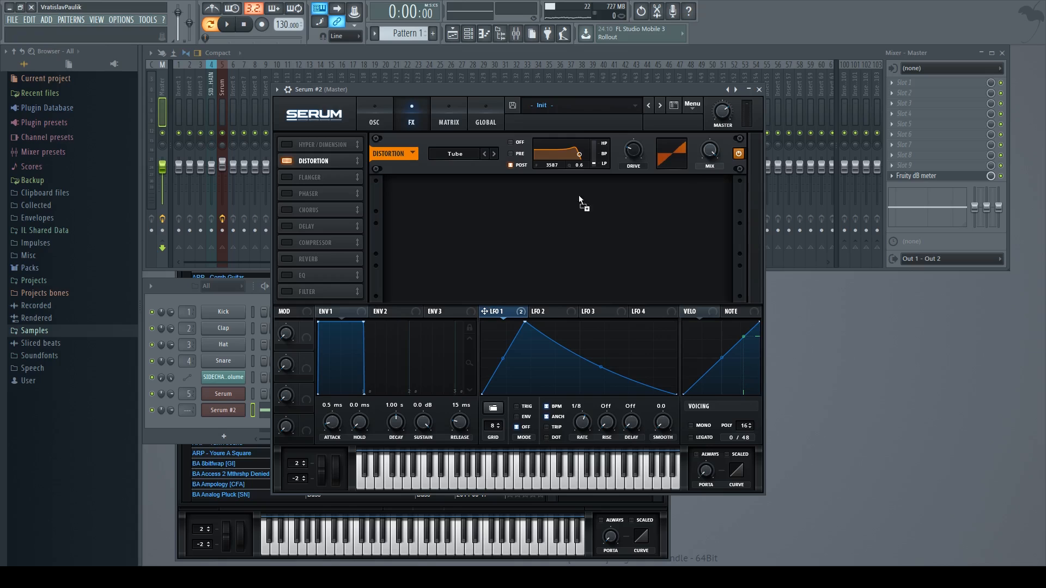
Step: Modulate the distortion's drive with LFO 1 and audition the pattern
{"action": "left_click_drag", "start_coordinate": [637, 155], "coordinate": [635, 155]}
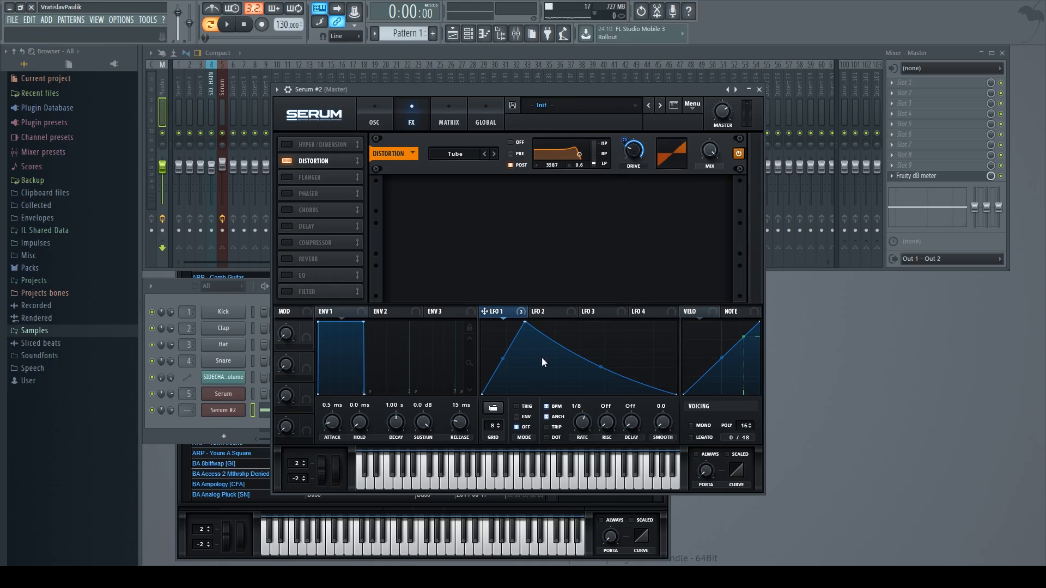
{"action": "left_click", "coordinate": [166, 434]}
{"action": "key", "text": "space"}
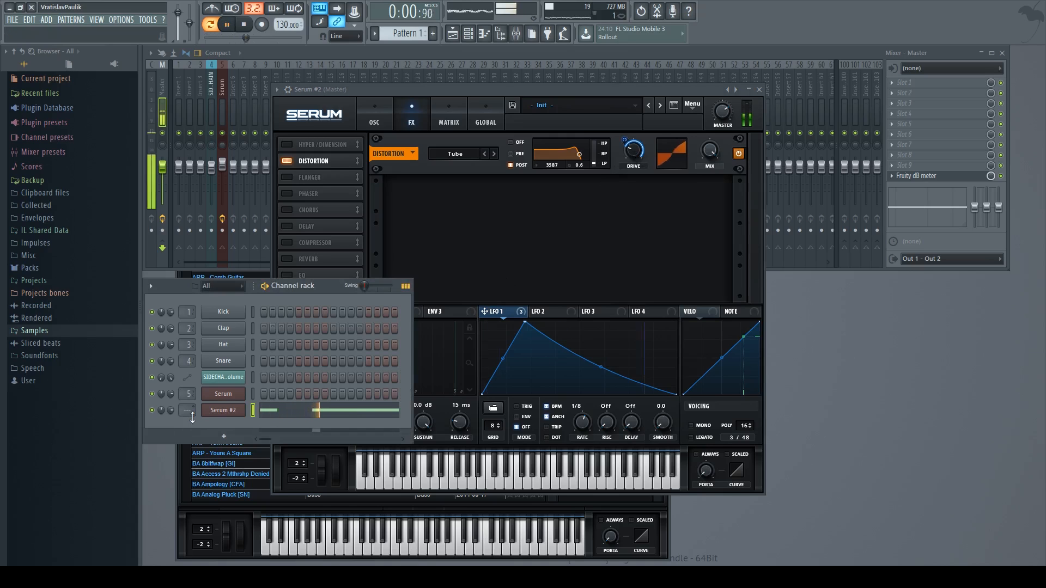
{"action": "key", "text": "space"}
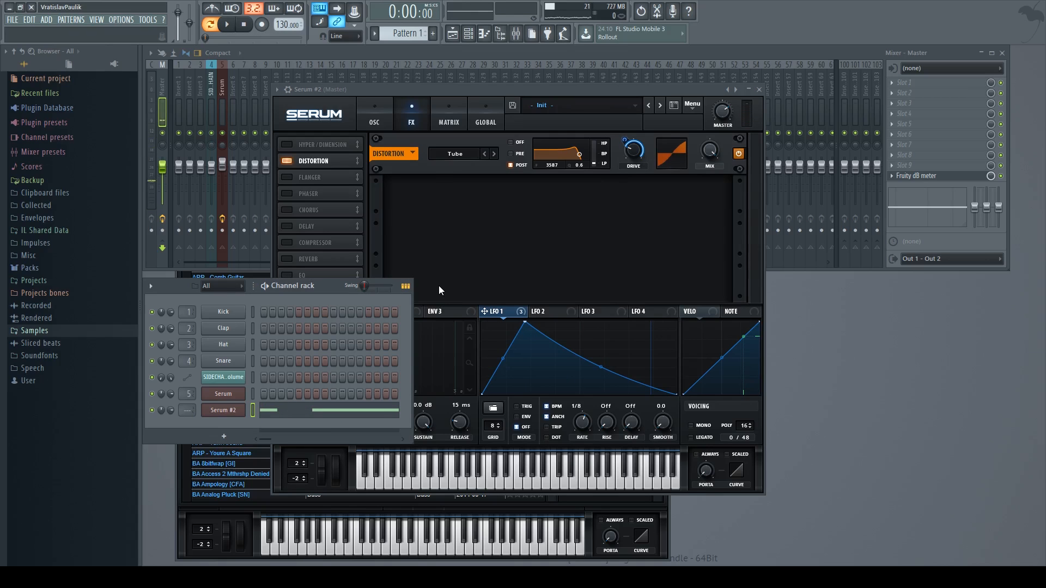
Step: Set Serum's master volume to 59% and play the pattern again
{"action": "left_click", "coordinate": [718, 129]}
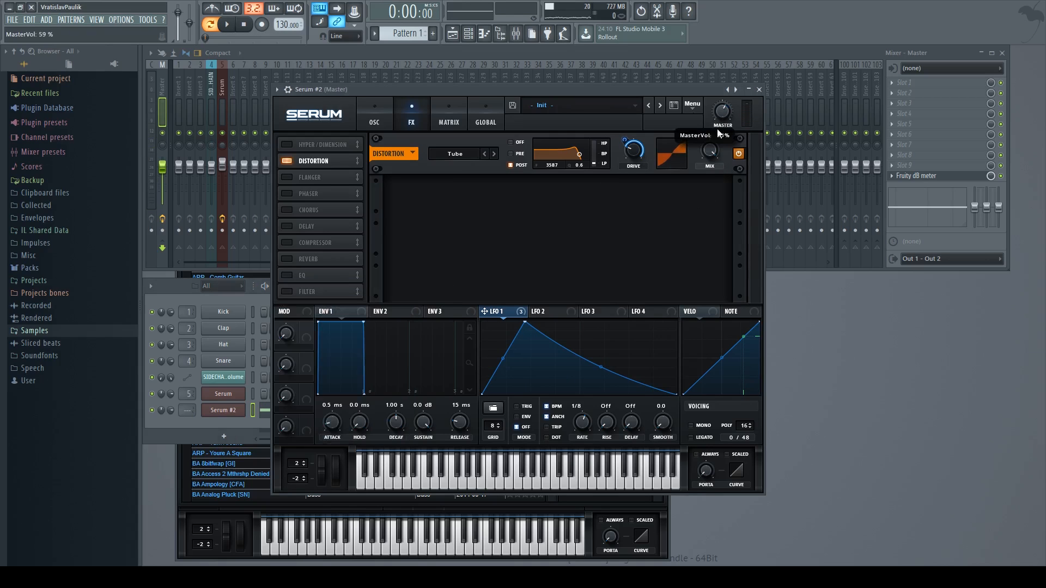
{"action": "left_click", "coordinate": [208, 424]}
{"action": "key", "text": "space"}
{"action": "key", "text": "space"}
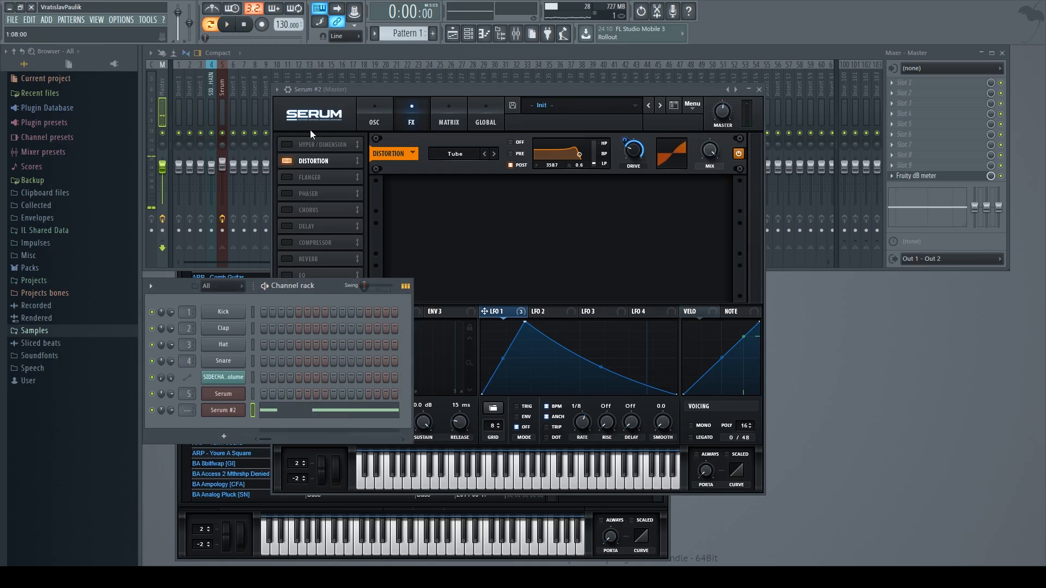
Step: Enable the Hyper/Dimension effect, set the Hyper mix to 41%, and audition the pattern
{"action": "left_click", "coordinate": [285, 144]}
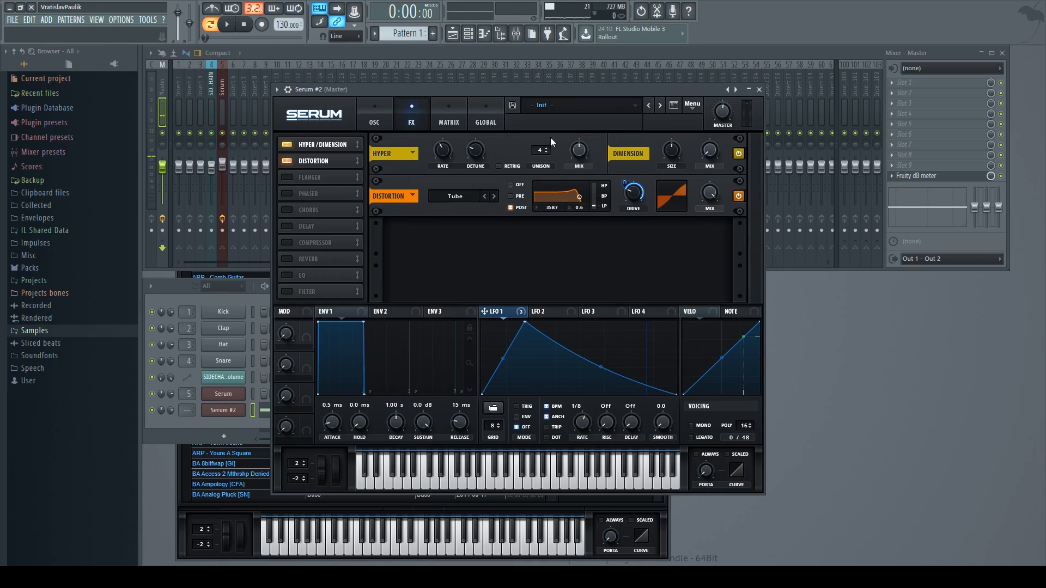
{"action": "mouse_move", "coordinate": [583, 148]}
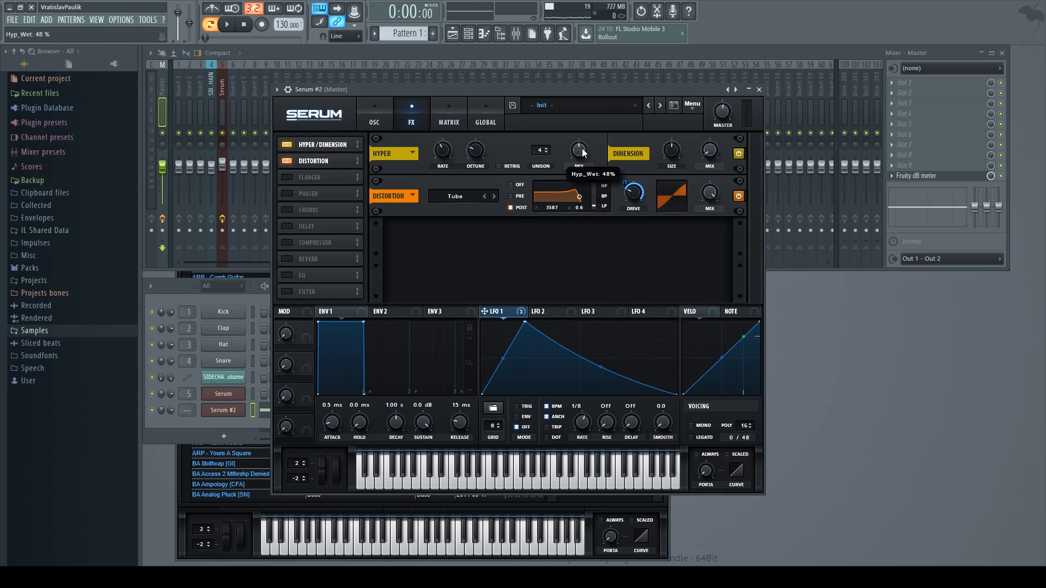
{"action": "left_click", "coordinate": [173, 443]}
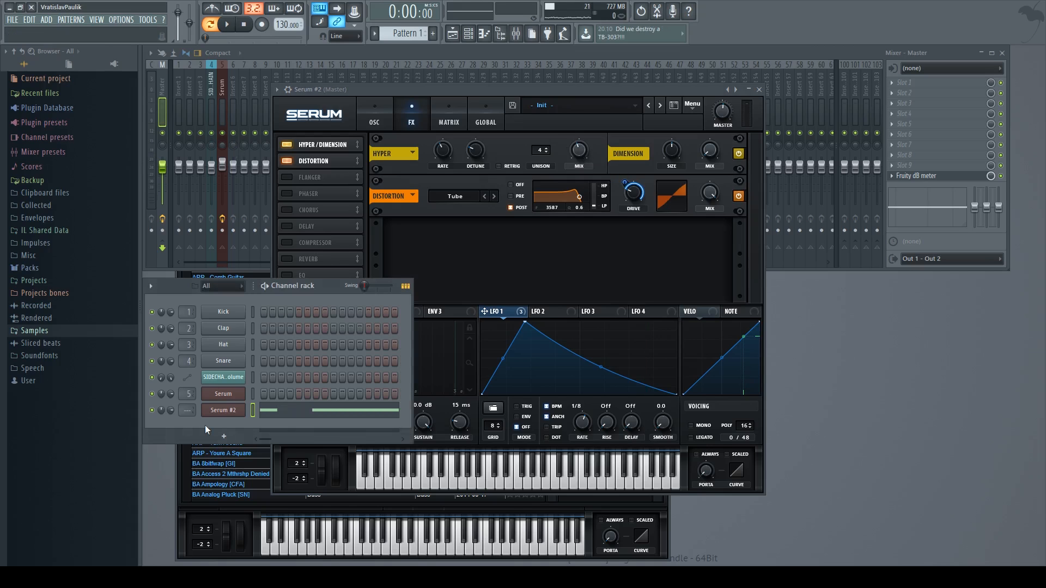
{"action": "left_click", "coordinate": [575, 153]}
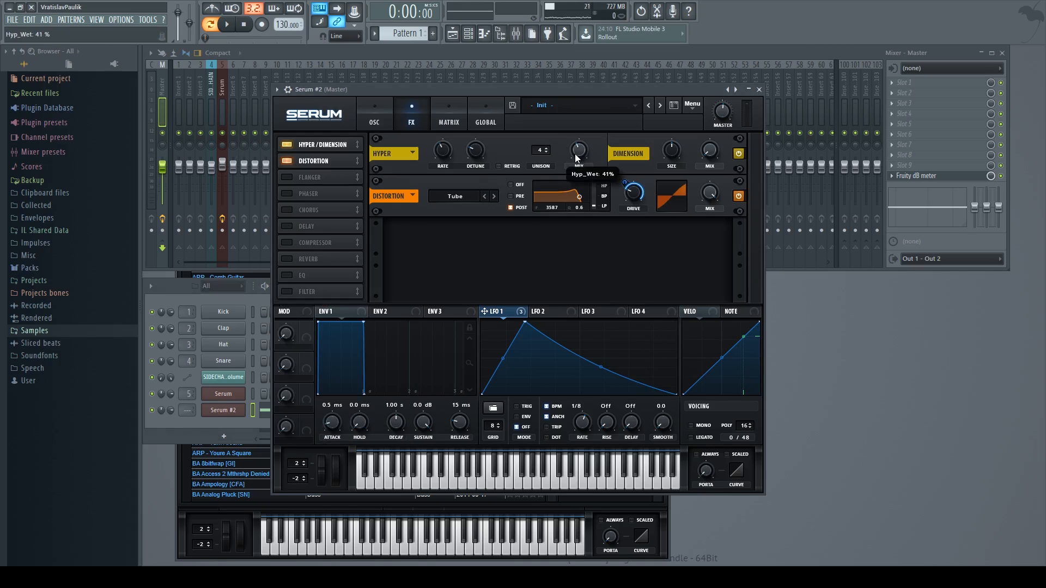
{"action": "left_click", "coordinate": [186, 430]}
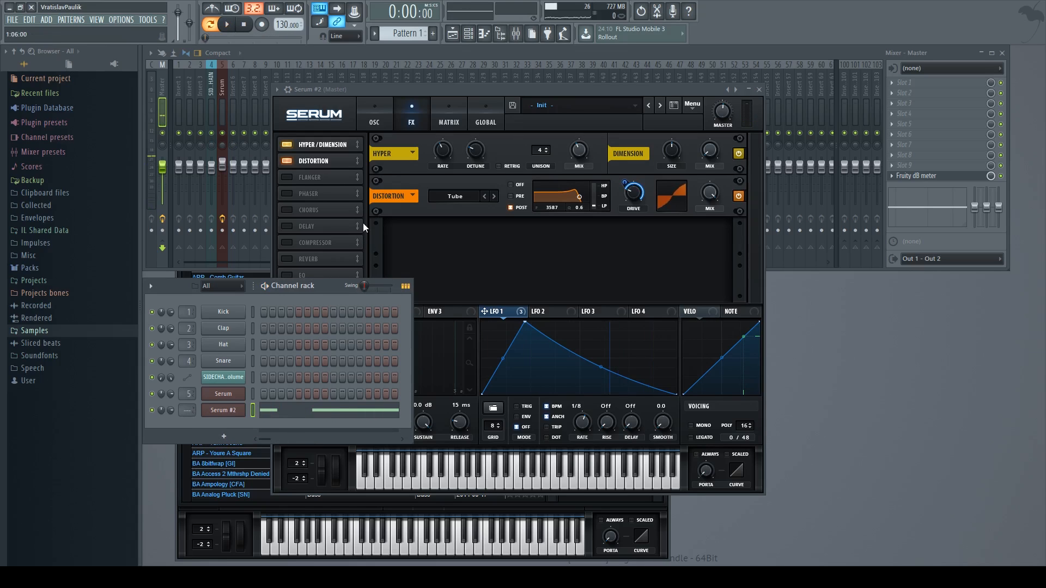
Step: Enable Serum's EQ effect, switch its low band to a peak shape, and boost that band's gain
{"action": "left_click", "coordinate": [292, 228]}
{"action": "left_click", "coordinate": [286, 276]}
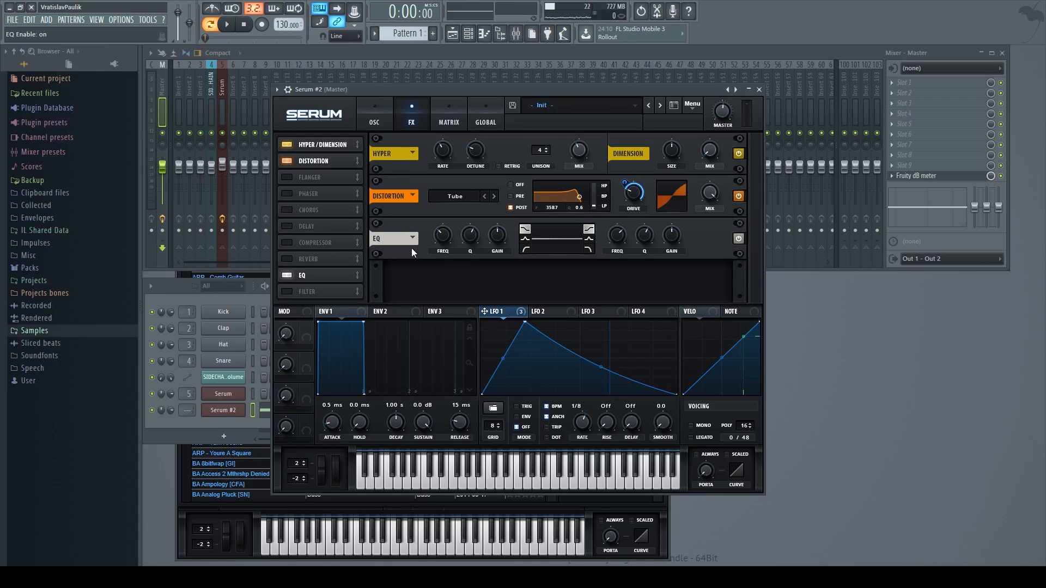
{"action": "left_click", "coordinate": [525, 238]}
{"action": "left_click_drag", "start_coordinate": [497, 237], "coordinate": [497, 205]}
Step: Modulate the EQ low band's frequency with LFO 1, set its gain to 8.2 dB, and audition the pattern
{"action": "left_click_drag", "start_coordinate": [484, 311], "coordinate": [503, 259]}
{"action": "left_click", "coordinate": [250, 298]}
{"action": "key", "text": "space"}
{"action": "left_click", "coordinate": [206, 430]}
{"action": "key", "text": "space"}
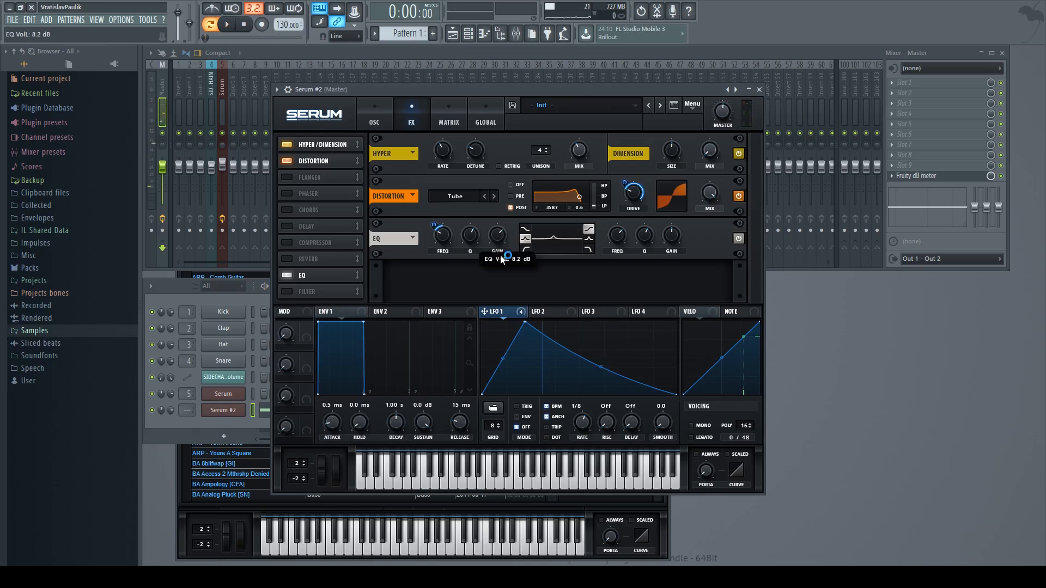
{"action": "left_click", "coordinate": [186, 424]}
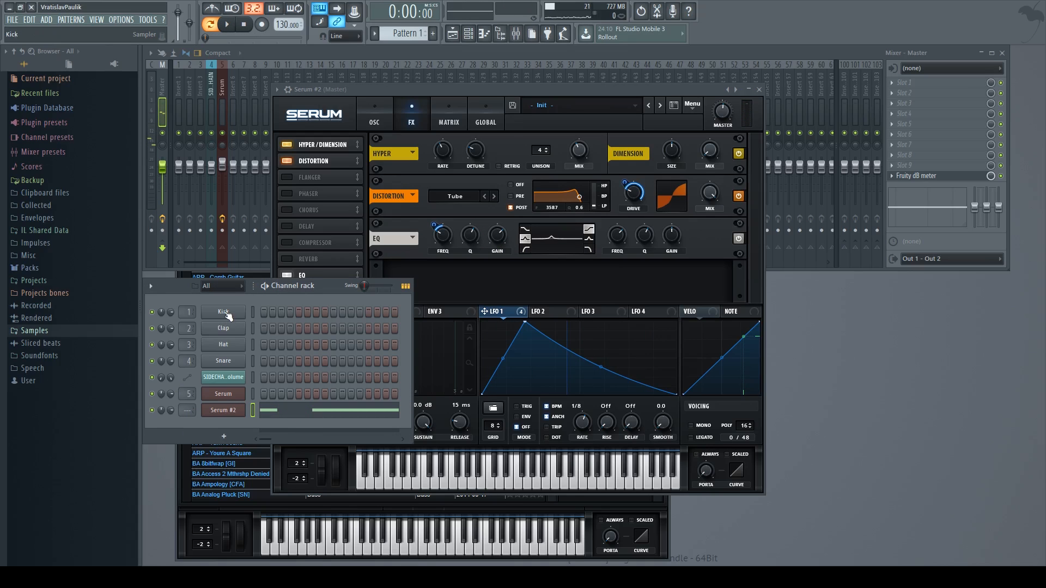
Step: Route Serum #2 to mixer track 6, load Fruity Parametric EQ 2 in slot 4, and shape a low cut with band 1
{"action": "left_click", "coordinate": [277, 92]}
{"action": "key", "text": "ctrl+l"}
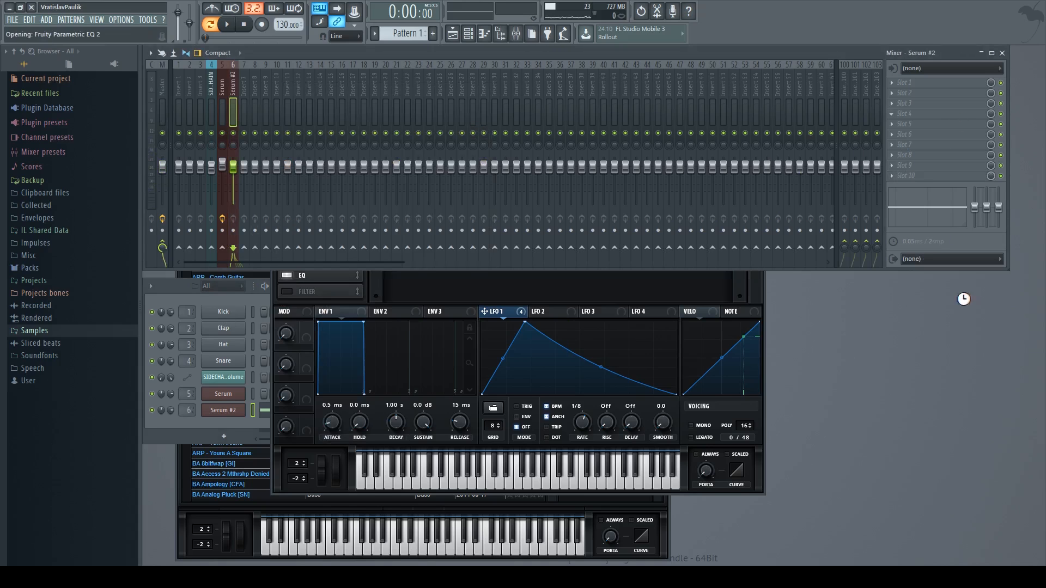
{"action": "left_click_drag", "start_coordinate": [213, 204], "coordinate": [239, 204]}
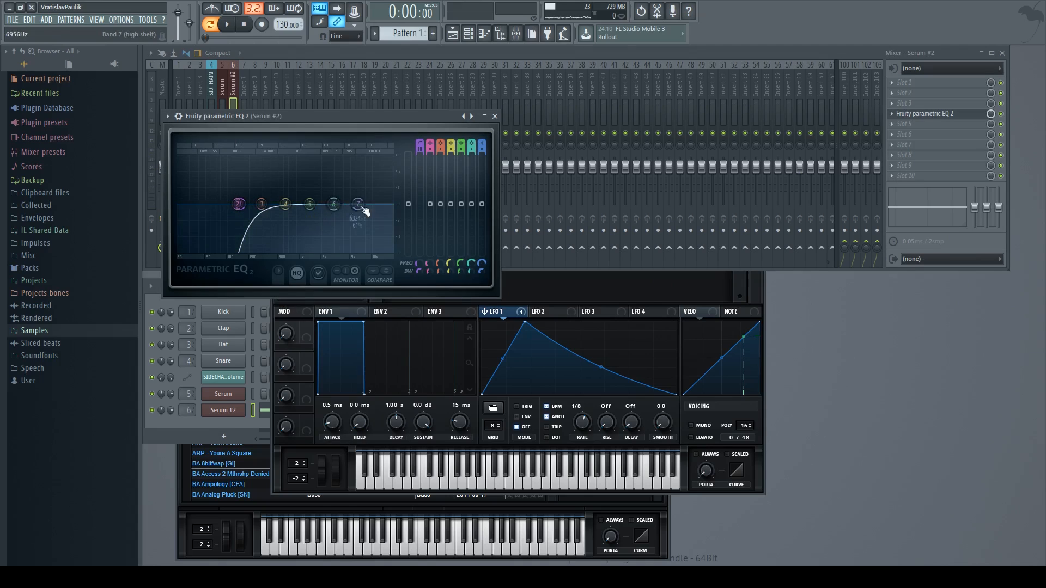
Step: Boost the EQ's high shelf (band 7) at about 6837 Hz and audition the pattern
{"action": "mouse_move", "coordinate": [358, 204]}
{"action": "left_mouse_down"}
{"action": "mouse_move", "coordinate": [348, 192]}
{"action": "mouse_move", "coordinate": [356, 193]}
{"action": "left_mouse_up"}
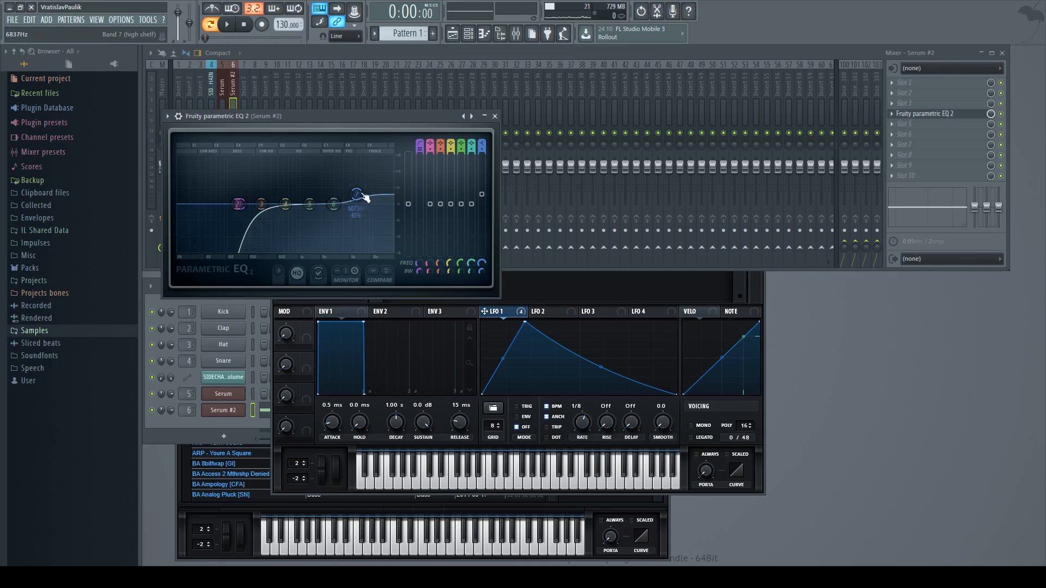
{"action": "left_click", "coordinate": [192, 431]}
{"action": "key", "text": "space"}
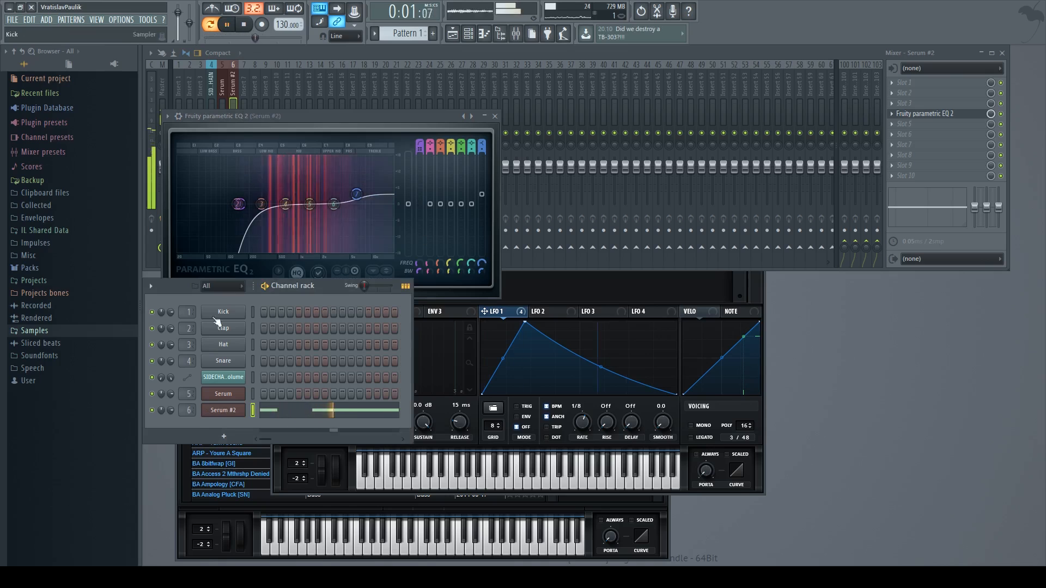
{"action": "key", "text": "space"}
Step: Load OTT in slot 2 of the Serum #2 track with Depth 62%, Out Gain 10.0 dB and downward compression 83%
{"action": "left_click", "coordinate": [934, 115]}
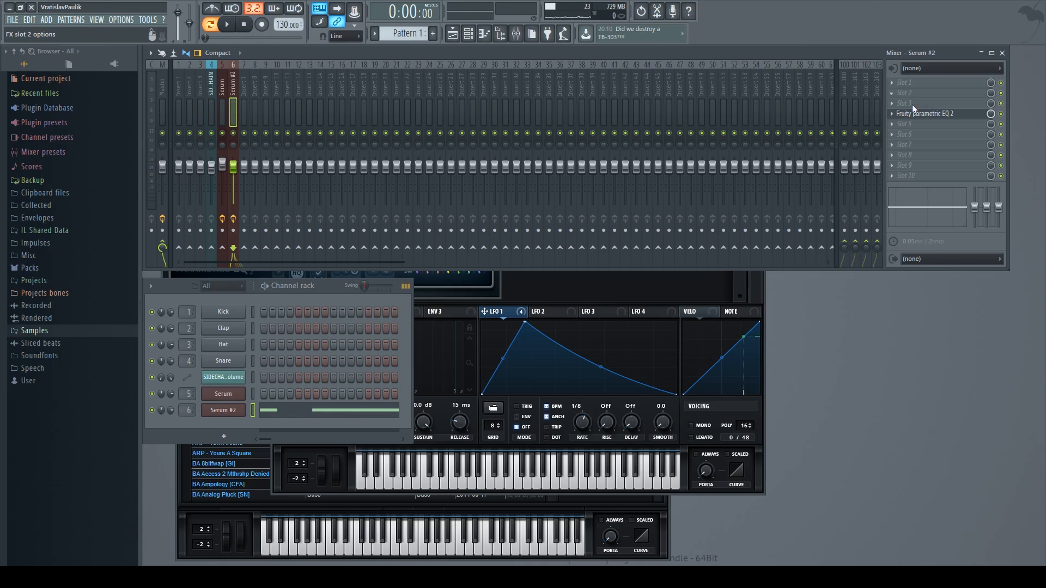
{"action": "left_click", "coordinate": [912, 104]}
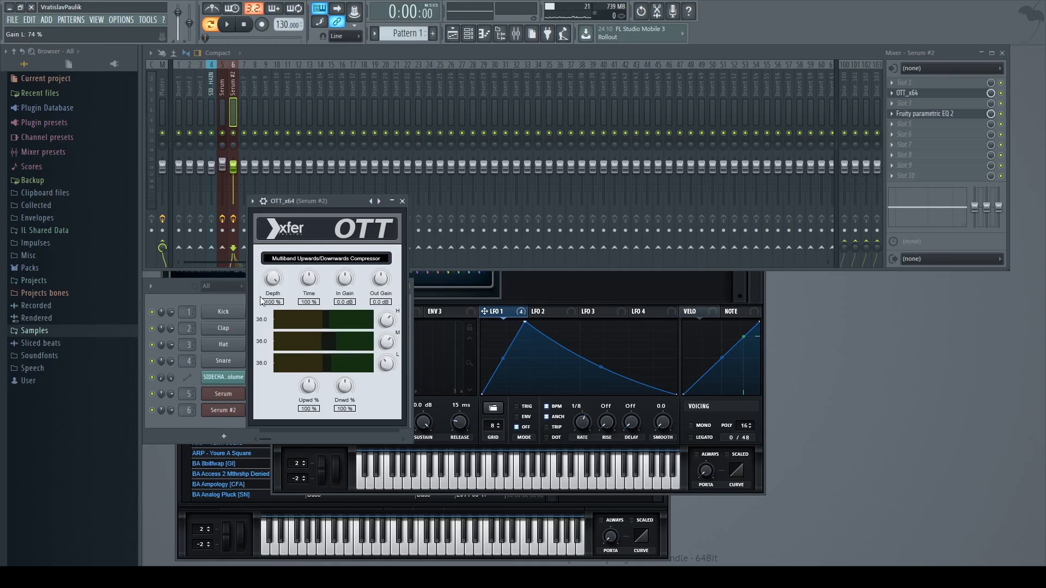
{"action": "mouse_move", "coordinate": [273, 279]}
{"action": "left_mouse_down"}
{"action": "mouse_move", "coordinate": [273, 294]}
{"action": "mouse_move", "coordinate": [275, 285]}
{"action": "left_mouse_up"}
{"action": "left_click_drag", "start_coordinate": [381, 288], "coordinate": [387, 279]}
{"action": "left_click_drag", "start_coordinate": [384, 272], "coordinate": [383, 284]}
{"action": "left_click_drag", "start_coordinate": [349, 387], "coordinate": [351, 394]}
Step: Play the pattern and lower OTT's Out Gain to 6.5 dB while listening
{"action": "left_click", "coordinate": [188, 427]}
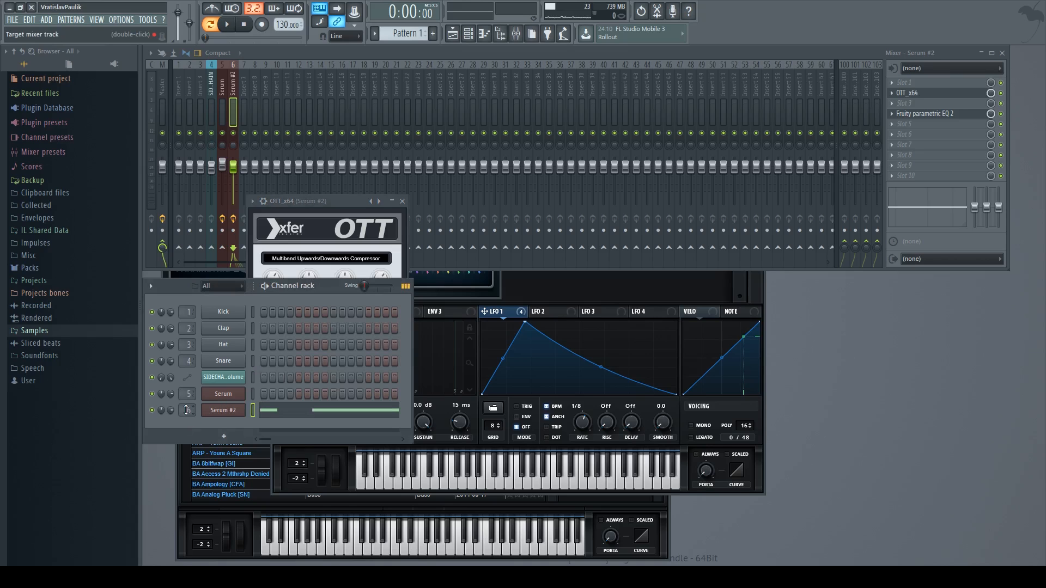
{"action": "key", "text": "space"}
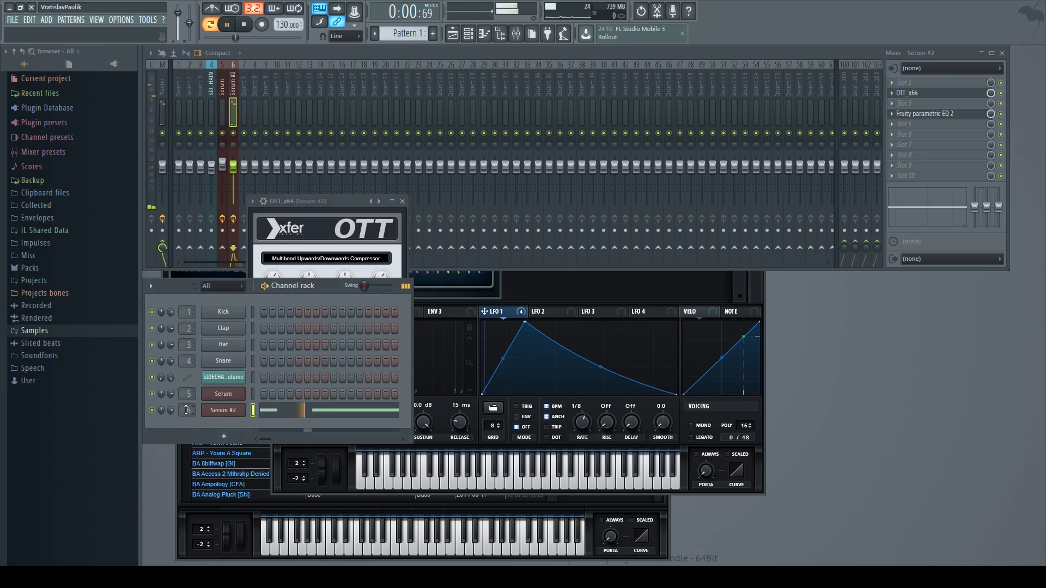
{"action": "left_click", "coordinate": [318, 211]}
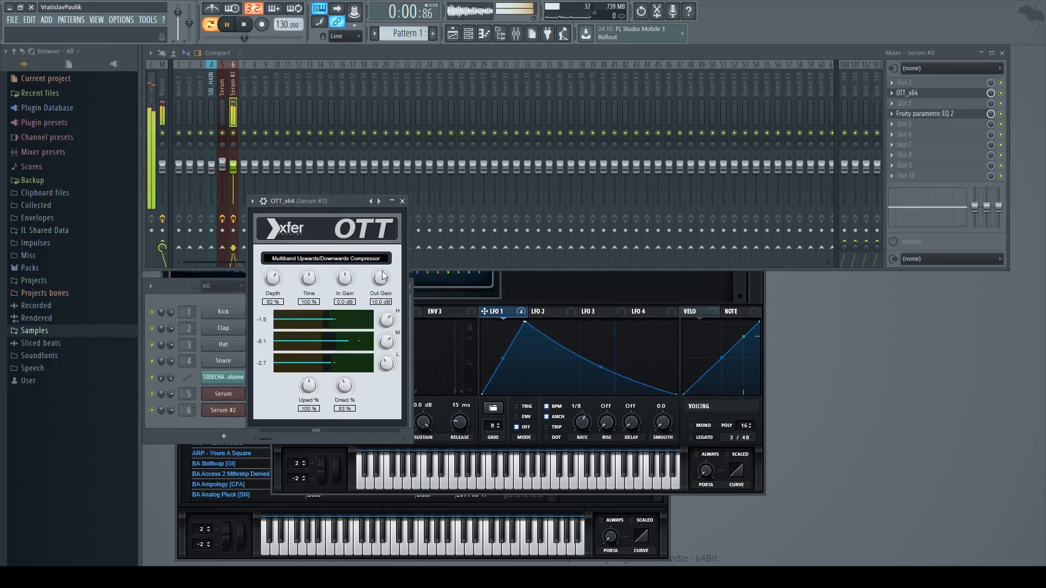
{"action": "left_click_drag", "start_coordinate": [380, 278], "coordinate": [380, 289]}
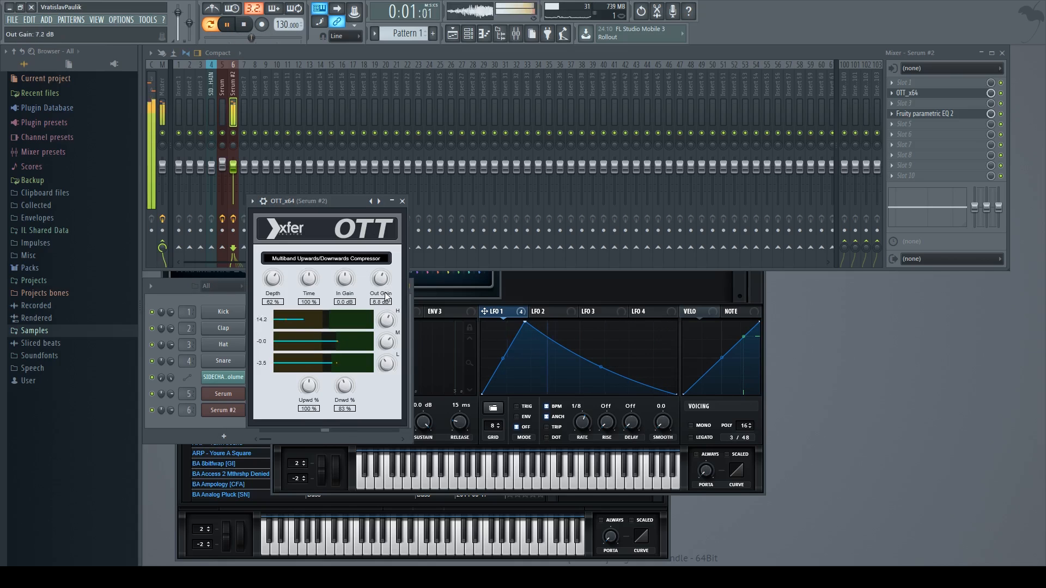
{"action": "key", "text": "space"}
Step: Load ValhallaRoom in slot 6 with High Cut 9440 Hz, Mix 36.4%, Predelay 0.0 ms and Decay 2.19 s
{"action": "key", "text": "F6"}
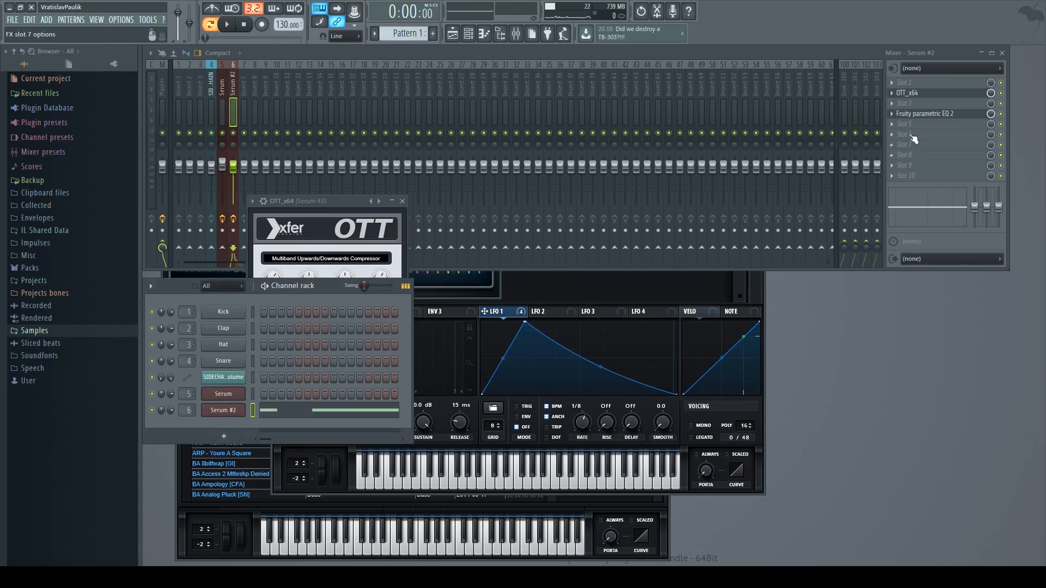
{"action": "left_click", "coordinate": [882, 96]}
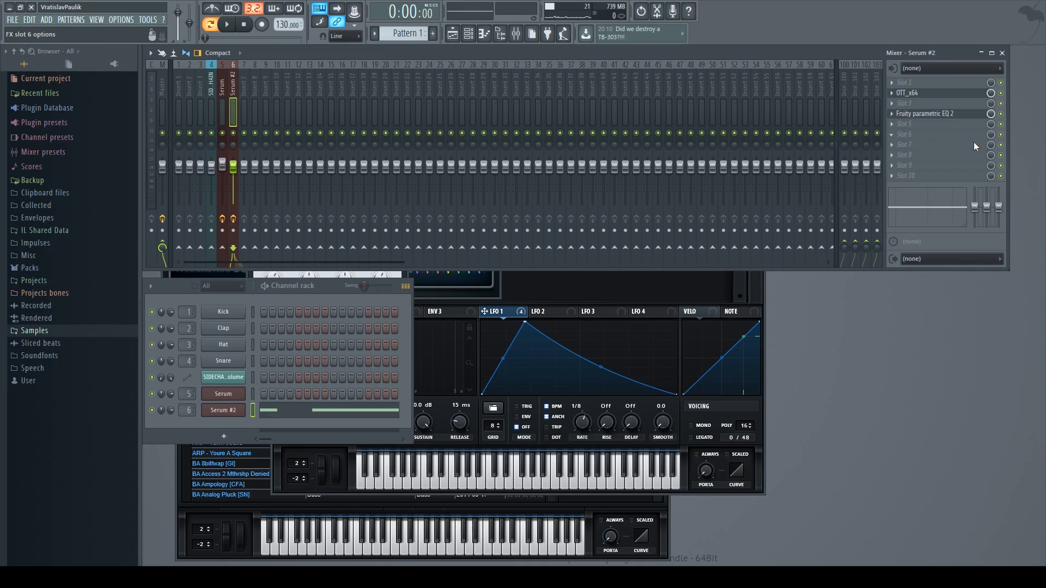
{"action": "left_click", "coordinate": [801, 175]}
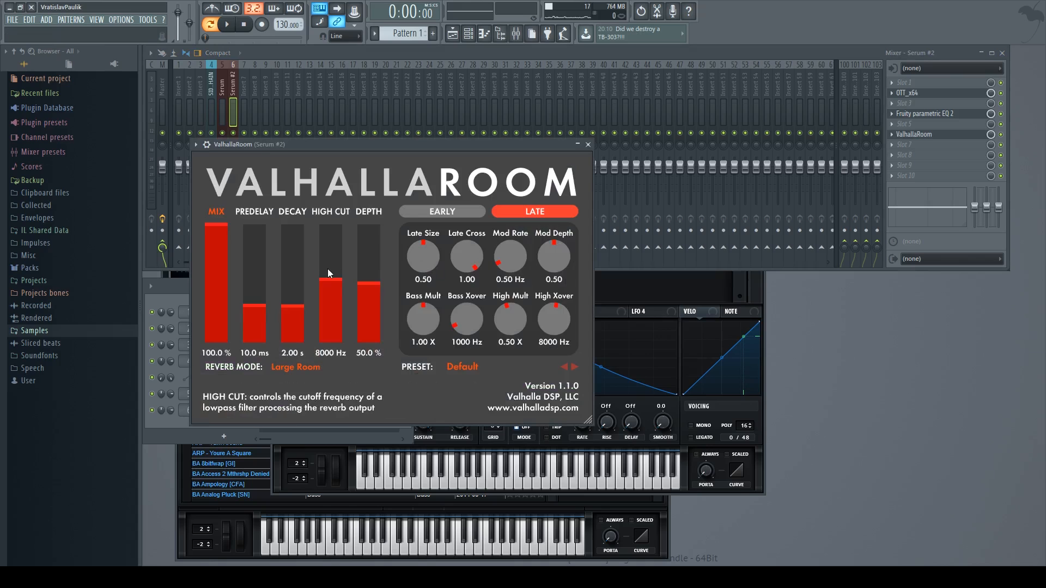
{"action": "left_click", "coordinate": [328, 269]}
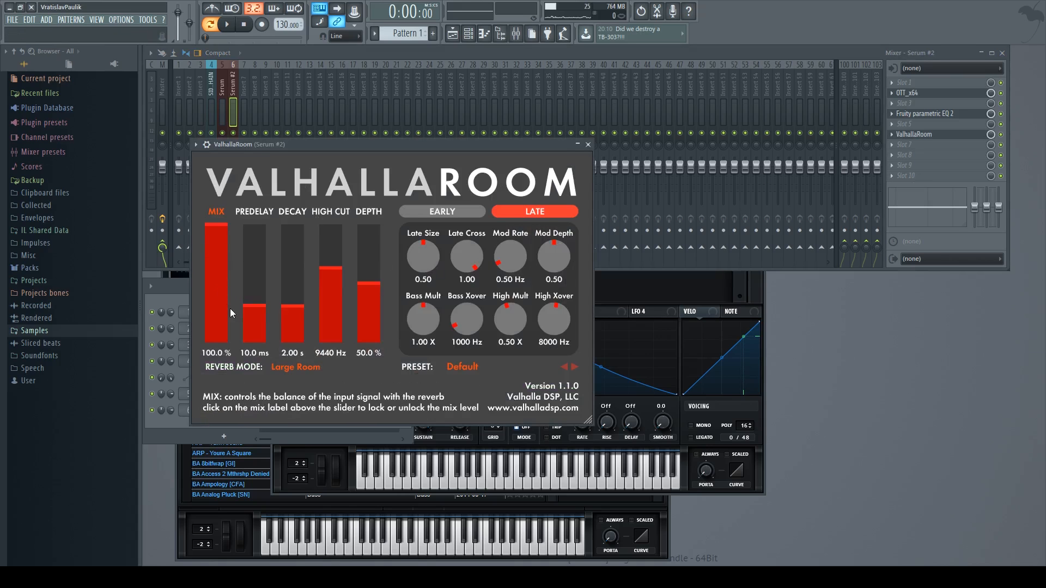
{"action": "left_click", "coordinate": [219, 300]}
{"action": "left_click_drag", "start_coordinate": [267, 312], "coordinate": [236, 365]}
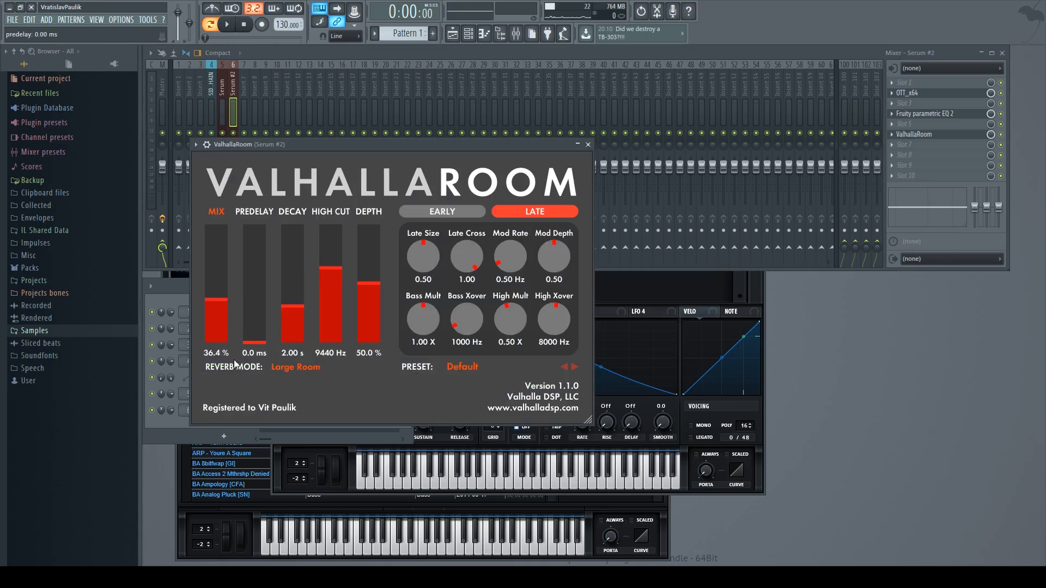
{"action": "left_click", "coordinate": [293, 304]}
Step: Reduce the ValhallaRoom slot's mix level to about 34% and audition the pattern
{"action": "left_click_drag", "start_coordinate": [990, 134], "coordinate": [991, 166]}
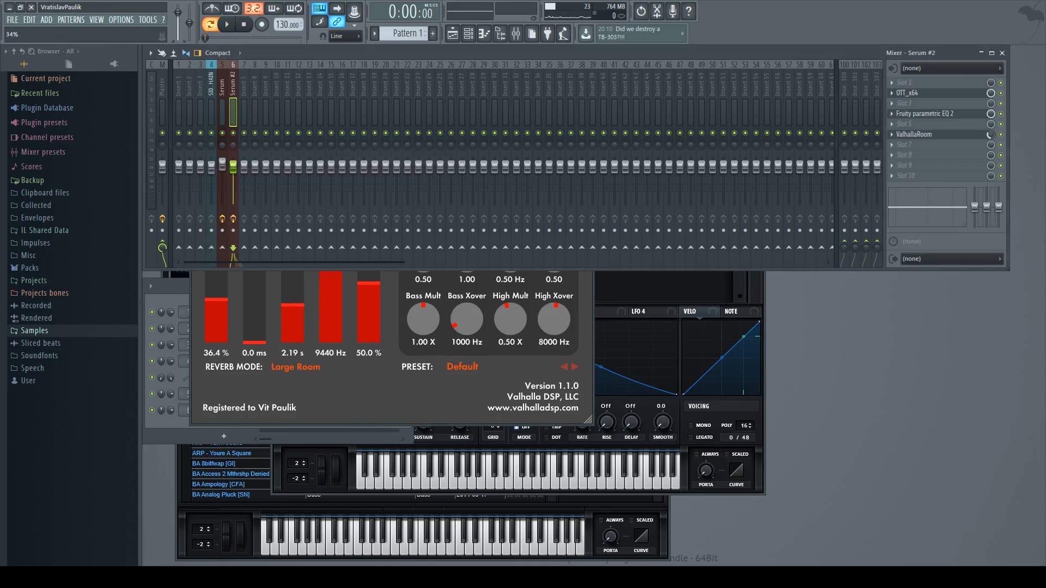
{"action": "left_click", "coordinate": [171, 429]}
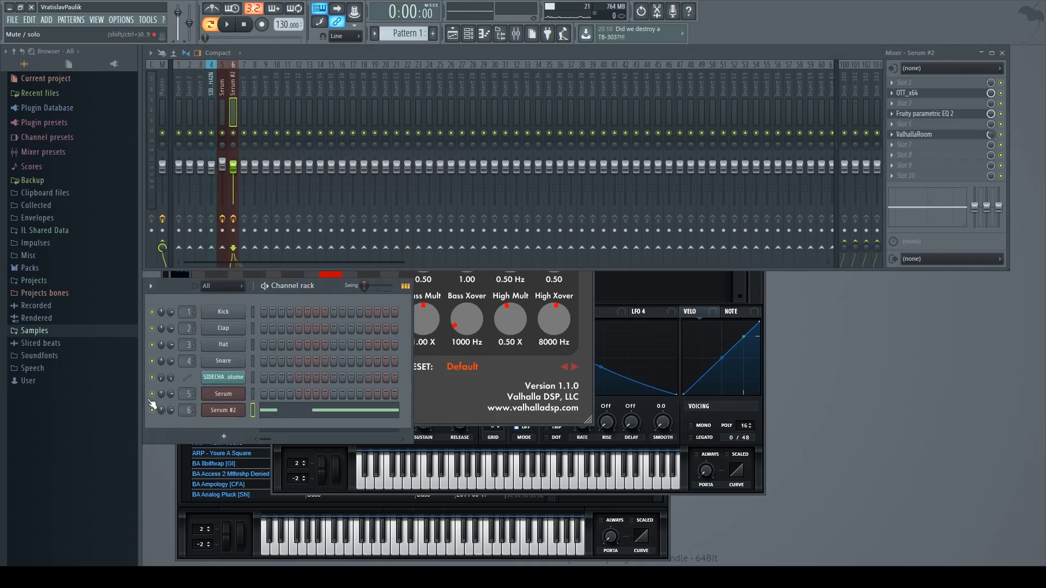
{"action": "key", "text": "space"}
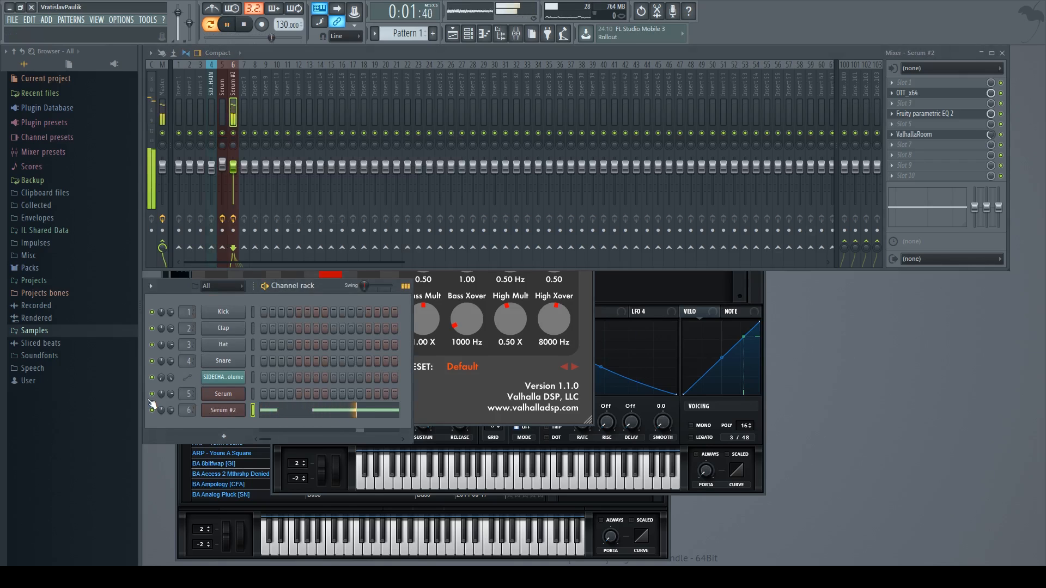
{"action": "key", "text": "space"}
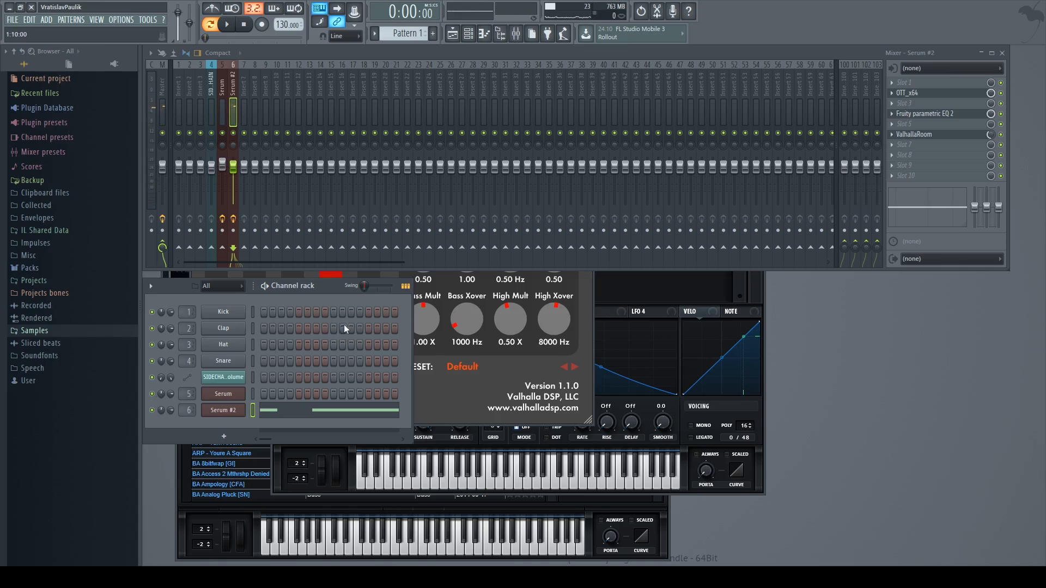
{"action": "key", "text": "space"}
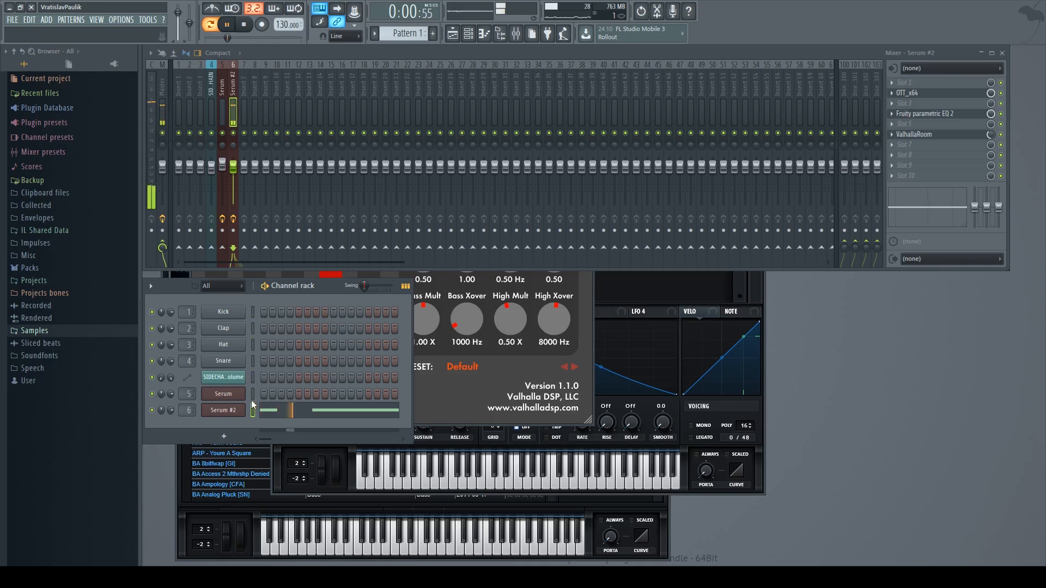
{"action": "key", "text": "space"}
Step: Move the notes from Serum #2 to the first Serum channel to audition them there, and undo the move
{"action": "left_click", "coordinate": [254, 407]}
{"action": "left_click", "coordinate": [253, 407]}
{"action": "key", "text": "ctrl+x"}
{"action": "left_click", "coordinate": [253, 397]}
{"action": "key", "text": "ctrl+v"}
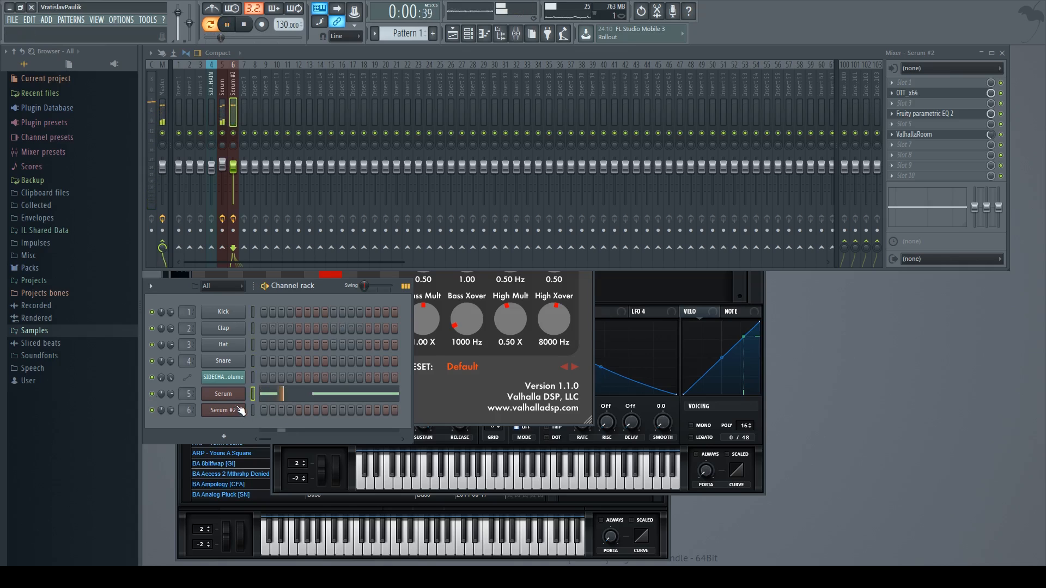
{"action": "key", "text": "ctrl+z"}
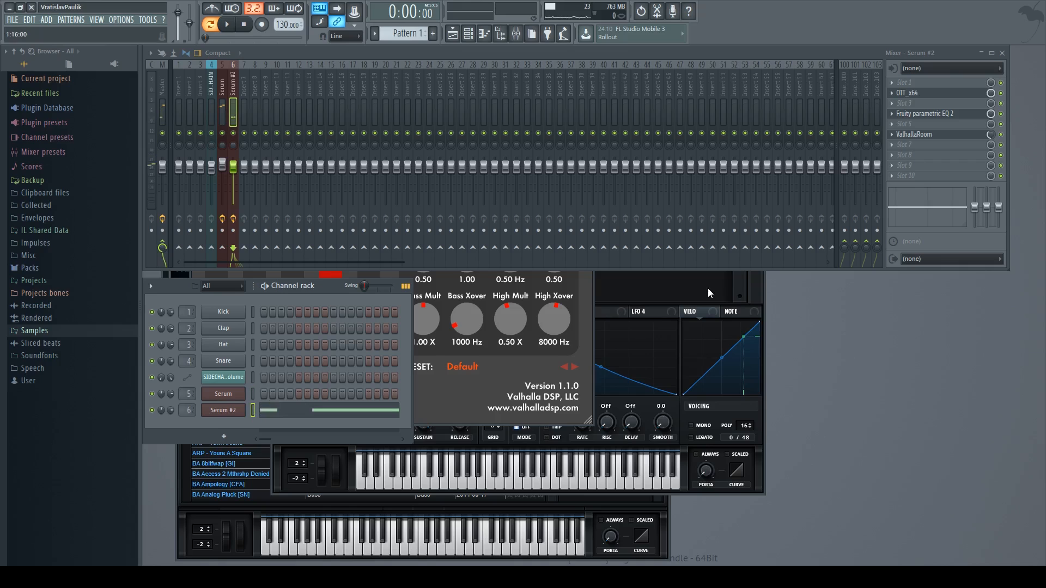
Step: Review OTT's settings on the Serum #2 track and play the pattern through the effect chain
{"action": "left_click", "coordinate": [955, 94]}
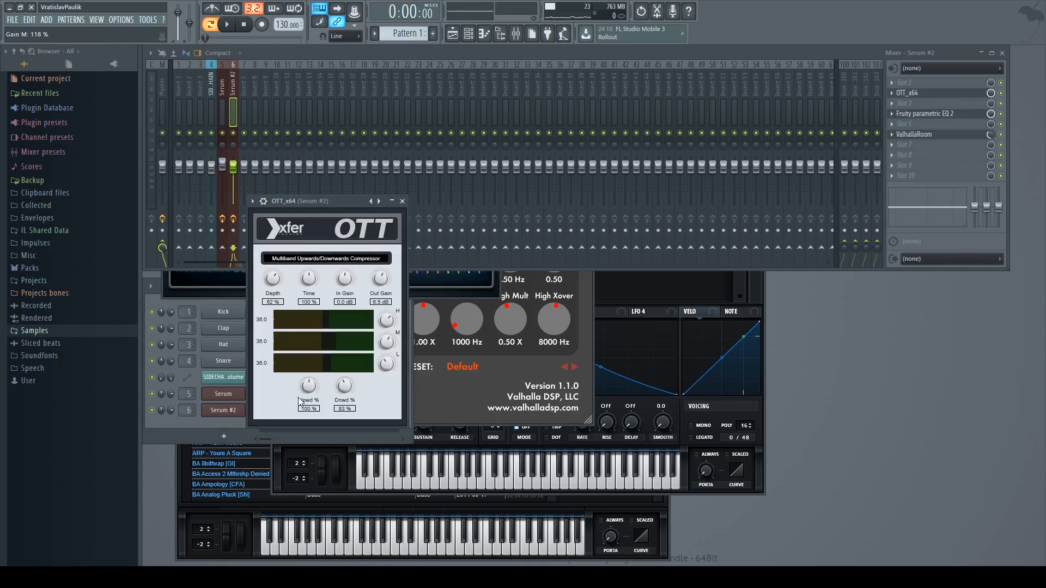
{"action": "left_click", "coordinate": [173, 436]}
{"action": "key", "text": "space"}
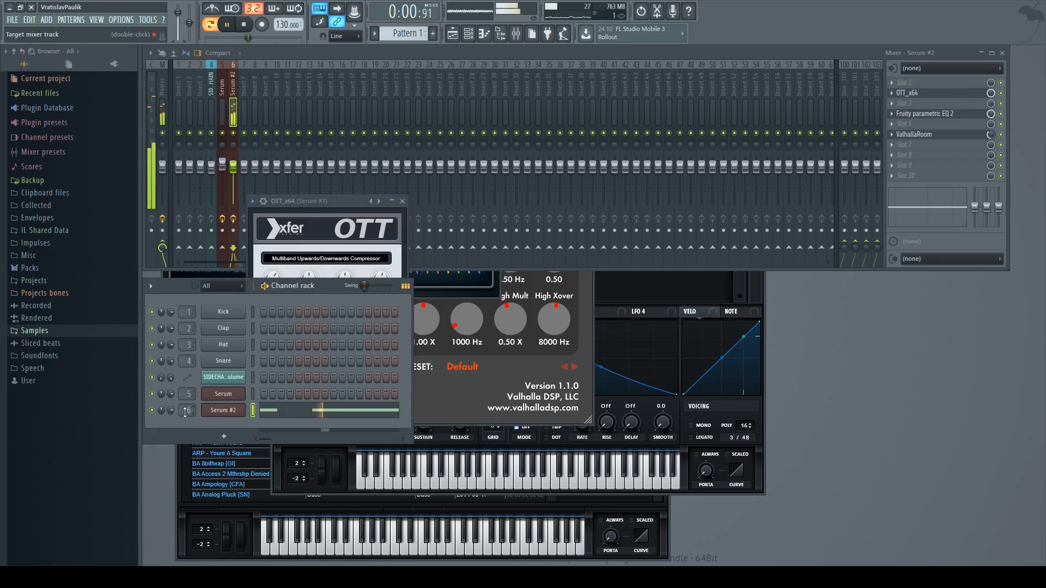
{"action": "key", "text": "space"}
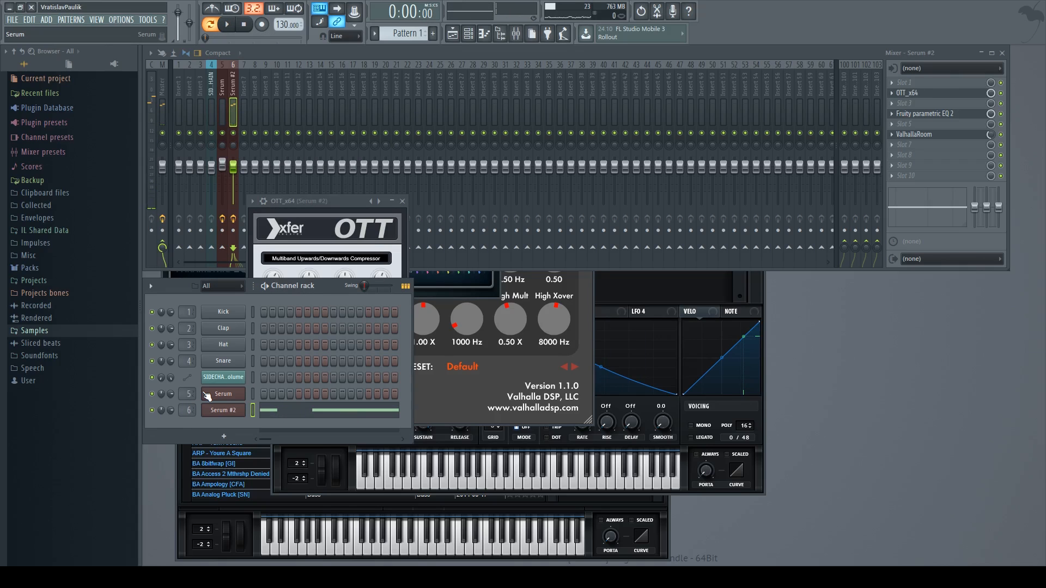